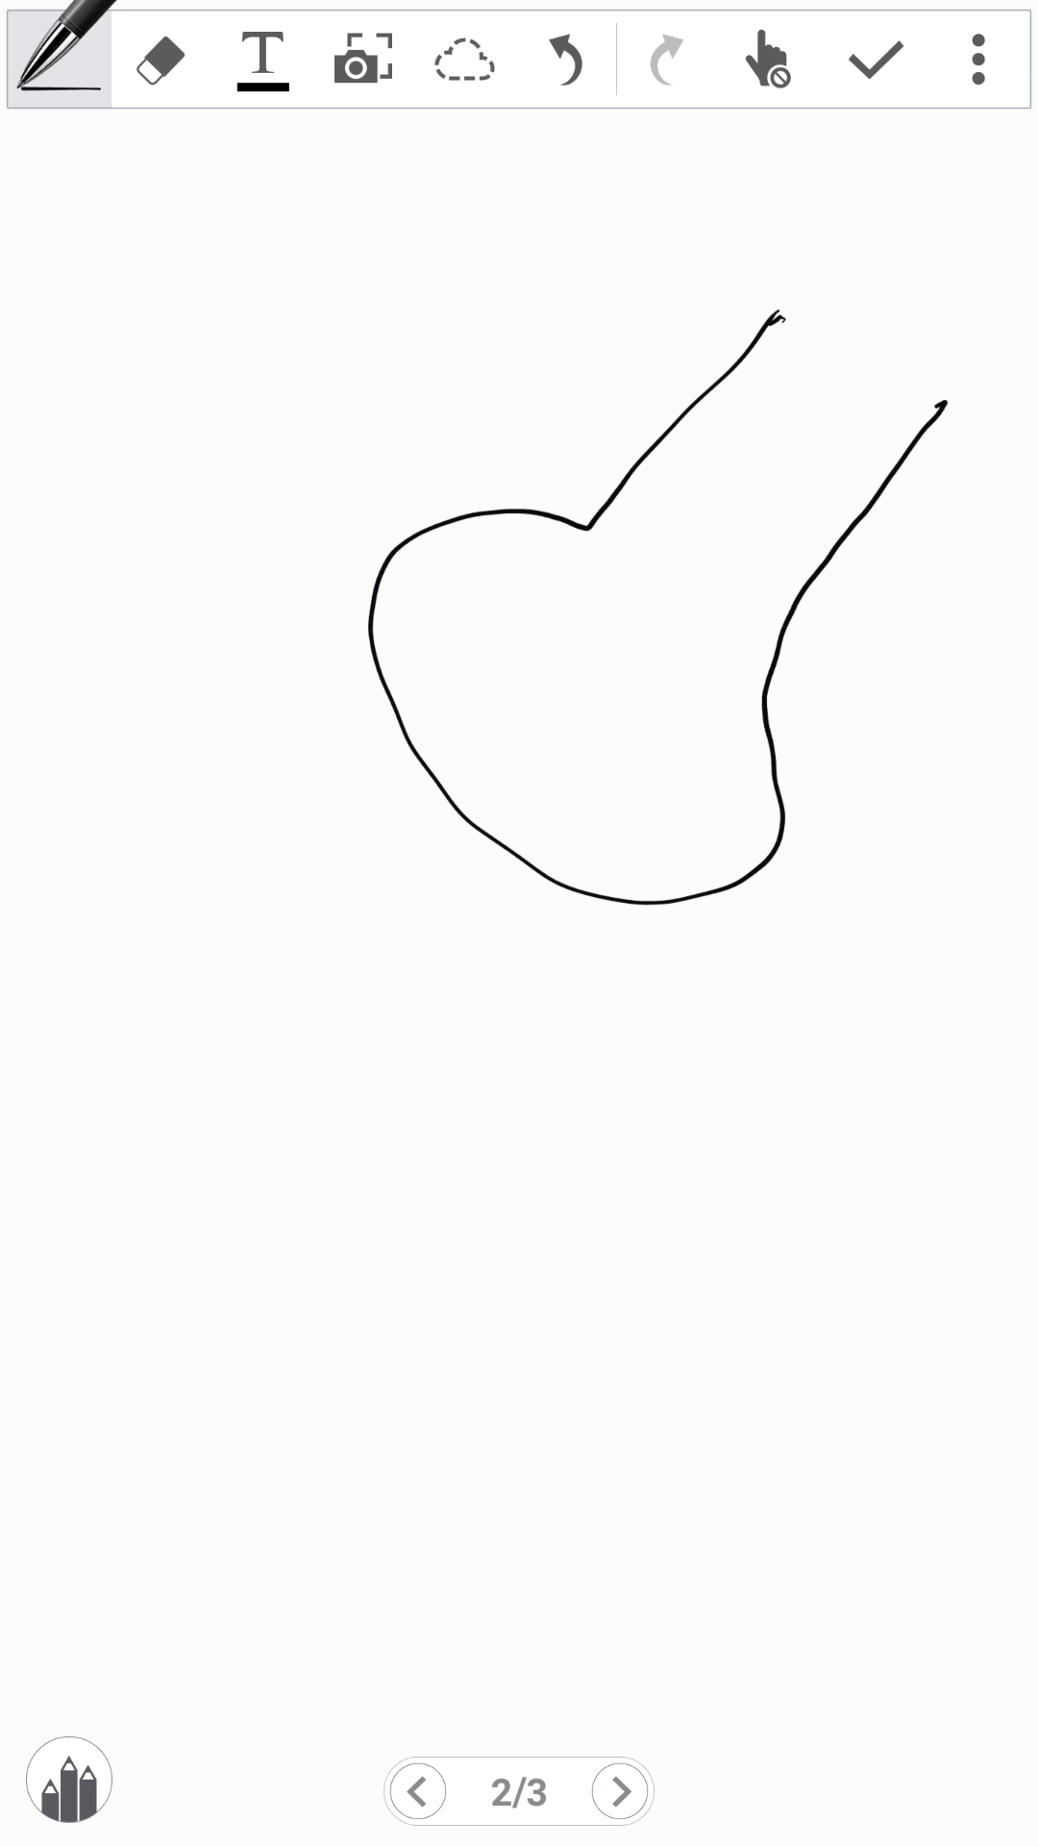
Erase the first terminal outline, draw the wavy muscle membrane, and write 'Pre-synaptic' in the terminal
left_click(161, 60)
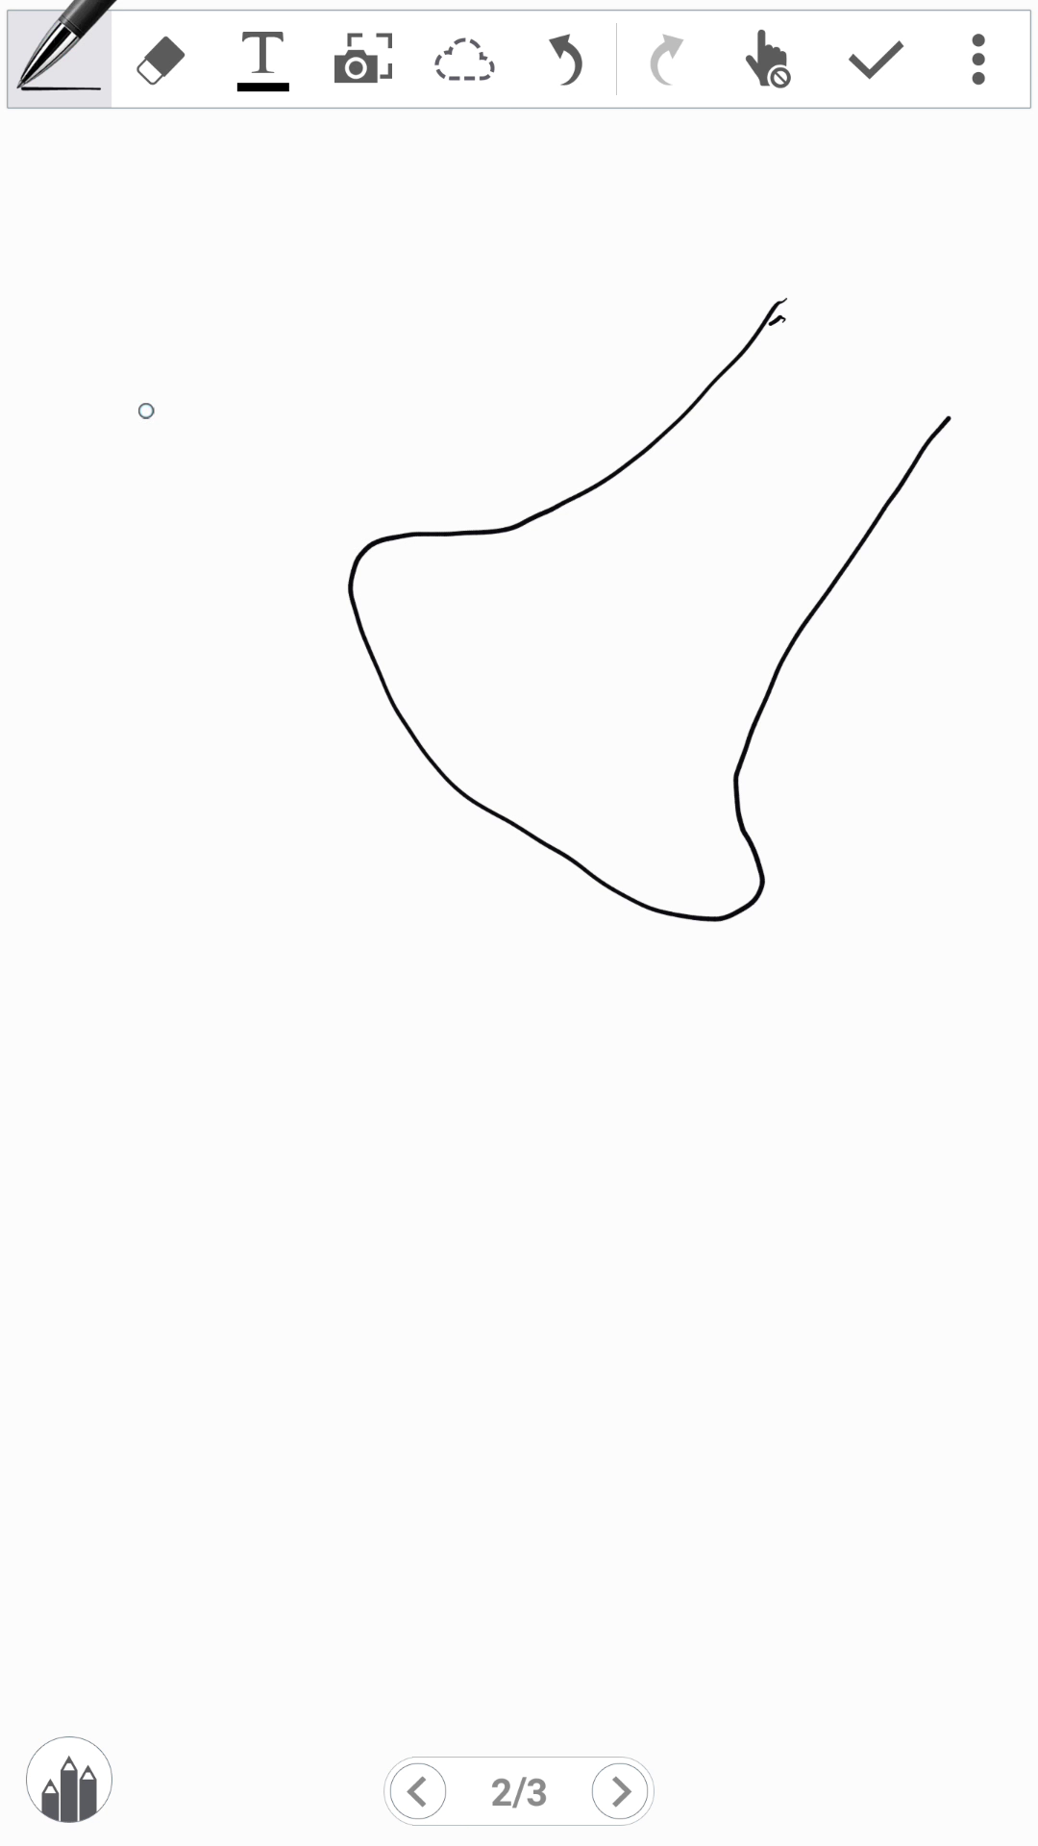
mouse_move(137, 395)
left_mouse_down()
mouse_move(165, 486)
mouse_move(103, 579)
mouse_move(184, 707)
mouse_move(197, 877)
mouse_move(300, 992)
mouse_move(416, 1092)
mouse_move(563, 1135)
mouse_move(634, 1113)
mouse_move(728, 1208)
mouse_move(817, 1071)
mouse_move(1037, 1169)
left_mouse_up()
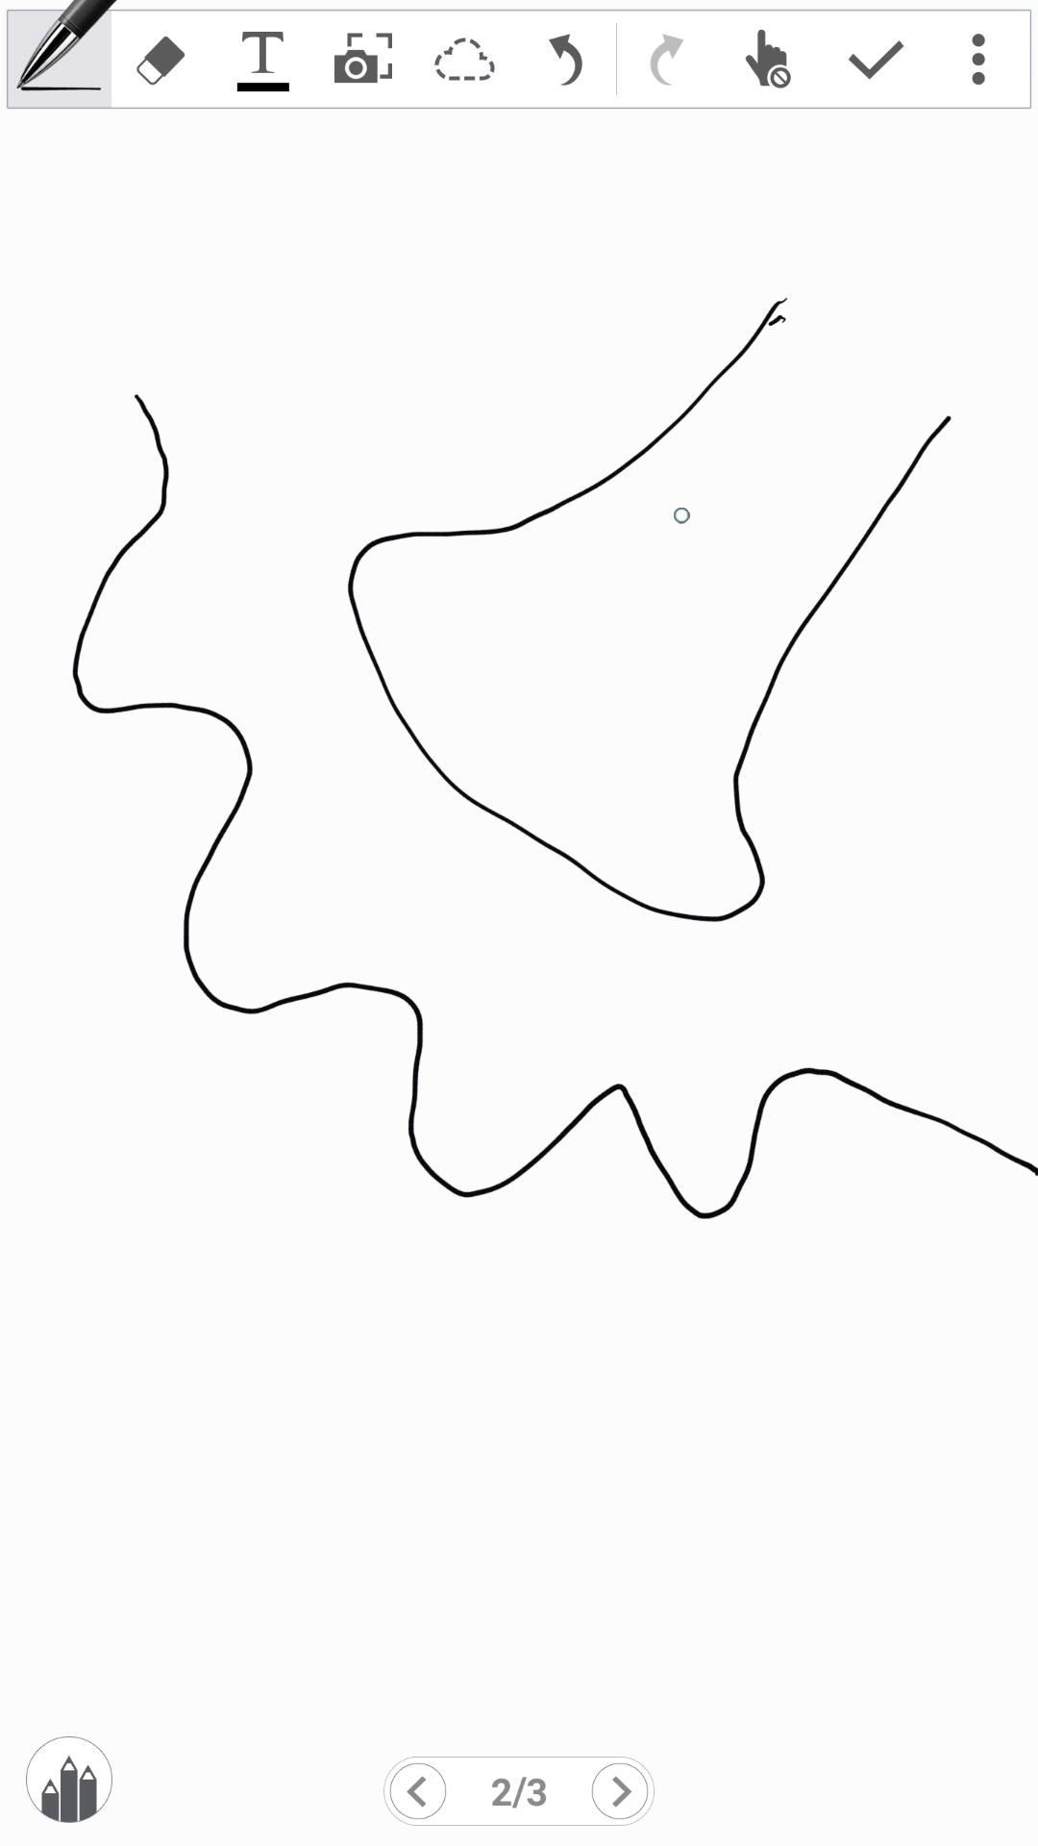
left_click_drag(715, 556, 698, 524)
mouse_move(705, 543)
left_mouse_down()
mouse_move(728, 519)
mouse_move(752, 519)
mouse_move(767, 465)
mouse_move(855, 441)
mouse_move(859, 377)
mouse_move(895, 356)
mouse_move(868, 317)
mouse_move(921, 309)
mouse_move(910, 269)
left_mouse_up()
Draw a vesicle in the terminal with an arrow across the membrane labelled 'Exocytosis'
left_click_drag(953, 273, 924, 292)
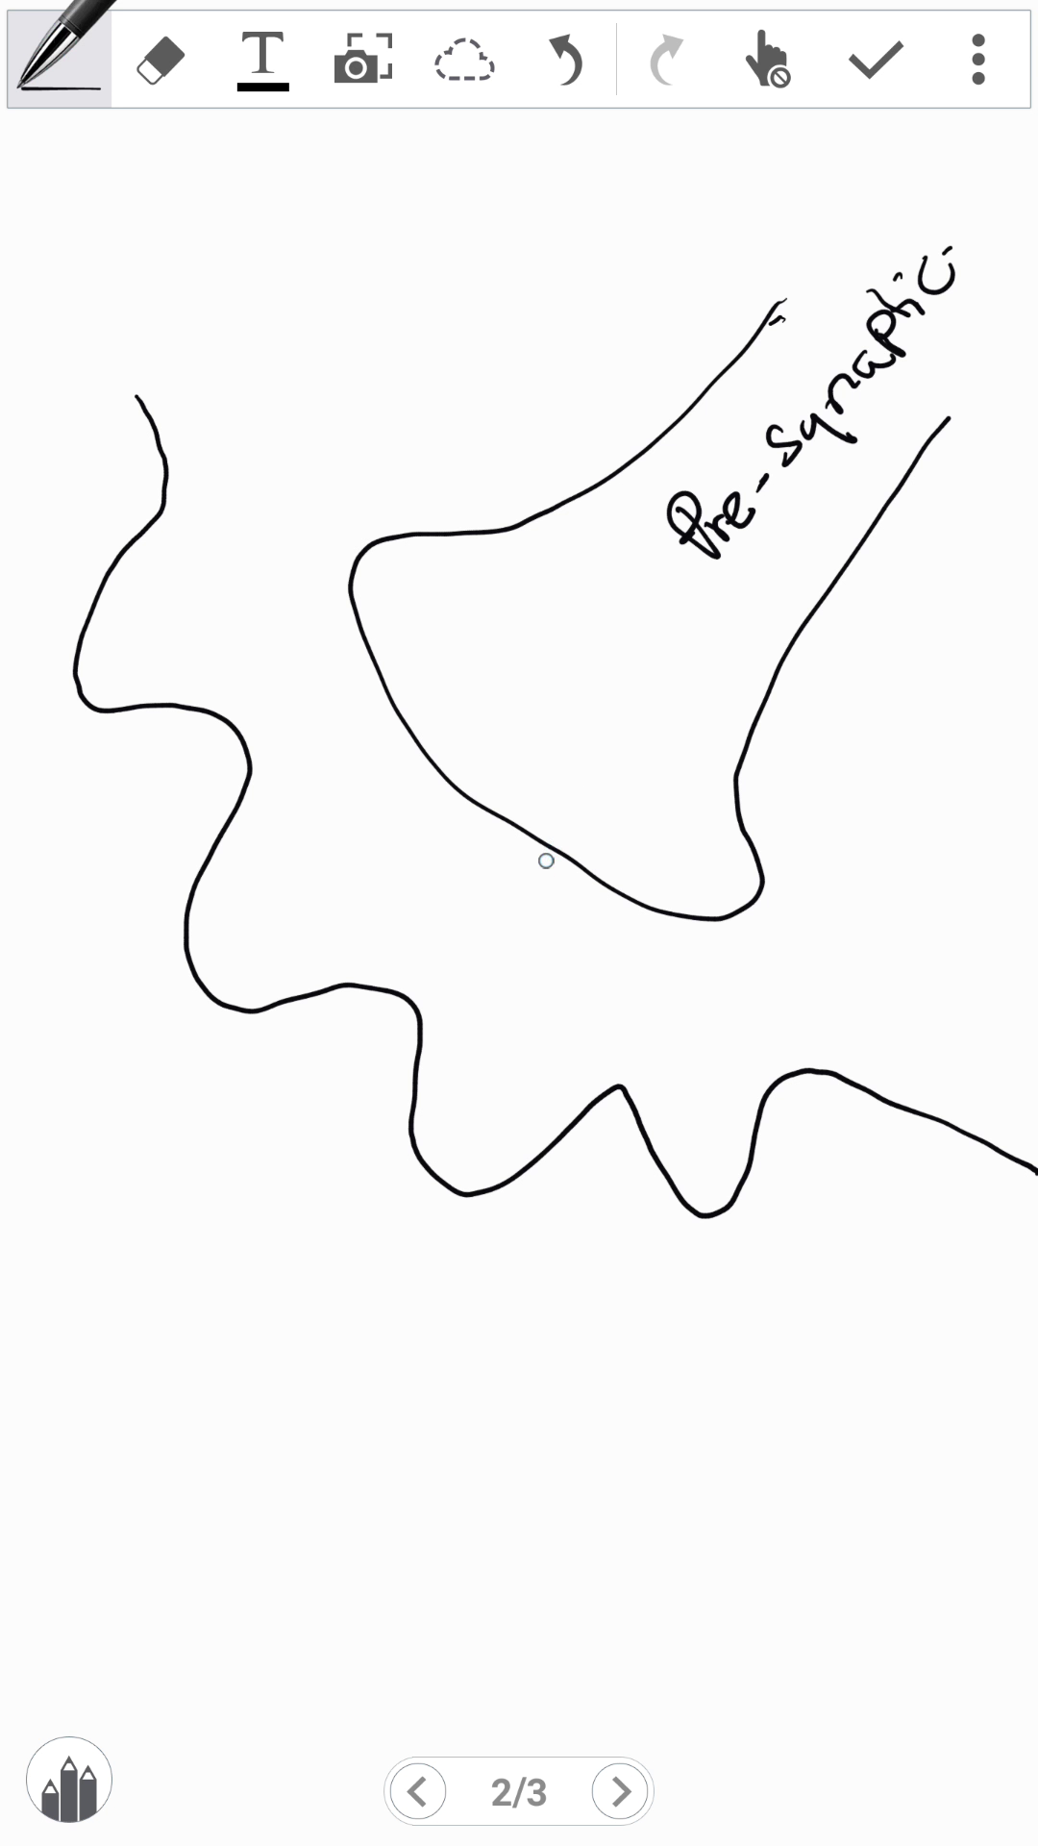
mouse_move(563, 696)
left_mouse_down()
mouse_move(554, 792)
mouse_move(560, 696)
mouse_move(576, 757)
mouse_move(501, 848)
mouse_move(514, 850)
mouse_move(540, 904)
mouse_move(560, 902)
left_mouse_up()
left_click(536, 742)
left_click(557, 747)
mouse_move(559, 876)
left_mouse_down()
mouse_move(540, 902)
mouse_move(579, 882)
mouse_move(602, 915)
mouse_move(659, 951)
mouse_move(658, 931)
left_mouse_up()
mouse_move(661, 913)
left_mouse_down()
mouse_move(688, 906)
mouse_move(684, 914)
left_mouse_up()
mouse_move(721, 894)
left_mouse_down()
mouse_move(702, 924)
mouse_move(769, 908)
left_mouse_up()
left_click(736, 874)
left_click_drag(789, 875, 797, 871)
Add an 'Impulse' arrow along the terminal's upper edge and a downward 'Ca2+' arrow
mouse_move(738, 285)
left_mouse_down()
mouse_move(625, 426)
mouse_move(685, 415)
left_mouse_up()
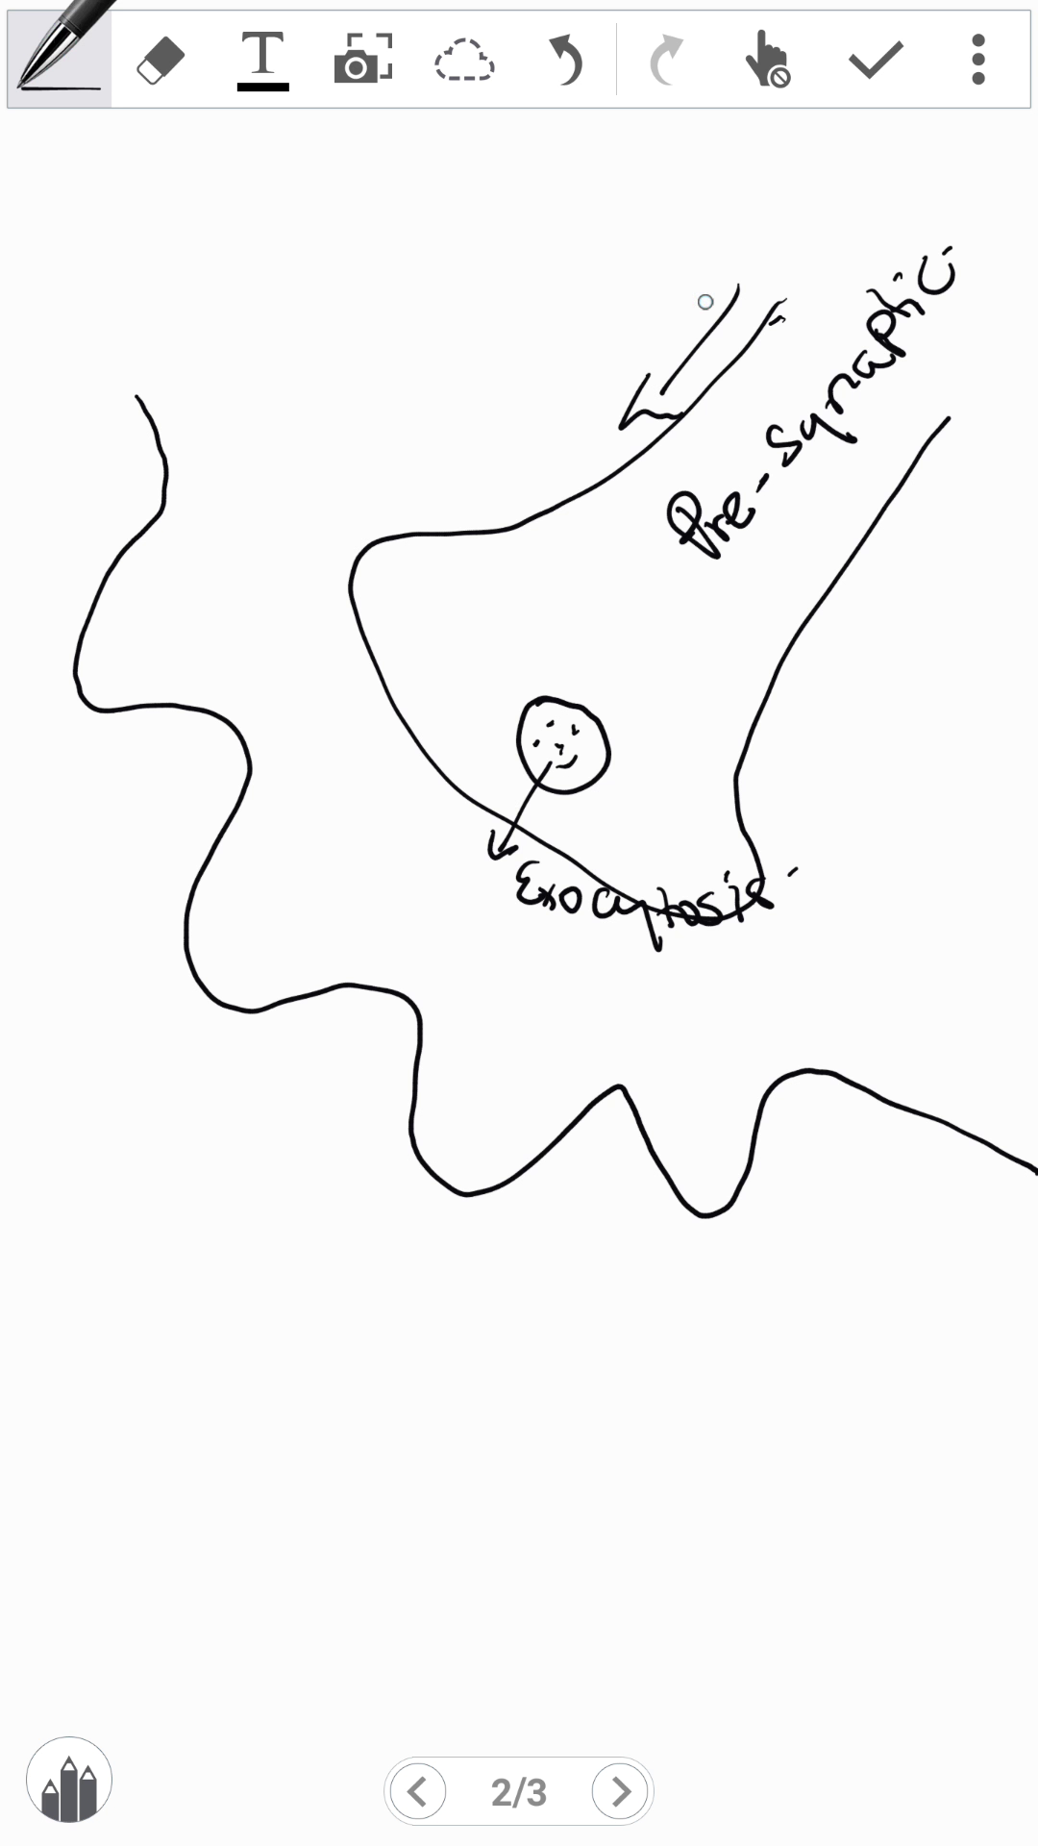
mouse_move(598, 302)
left_mouse_down()
mouse_move(640, 269)
mouse_move(642, 339)
left_mouse_up()
mouse_move(627, 342)
left_mouse_down()
mouse_move(704, 285)
mouse_move(702, 296)
mouse_move(762, 198)
left_mouse_up()
mouse_move(774, 190)
left_mouse_down()
mouse_move(756, 227)
mouse_move(817, 191)
left_mouse_up()
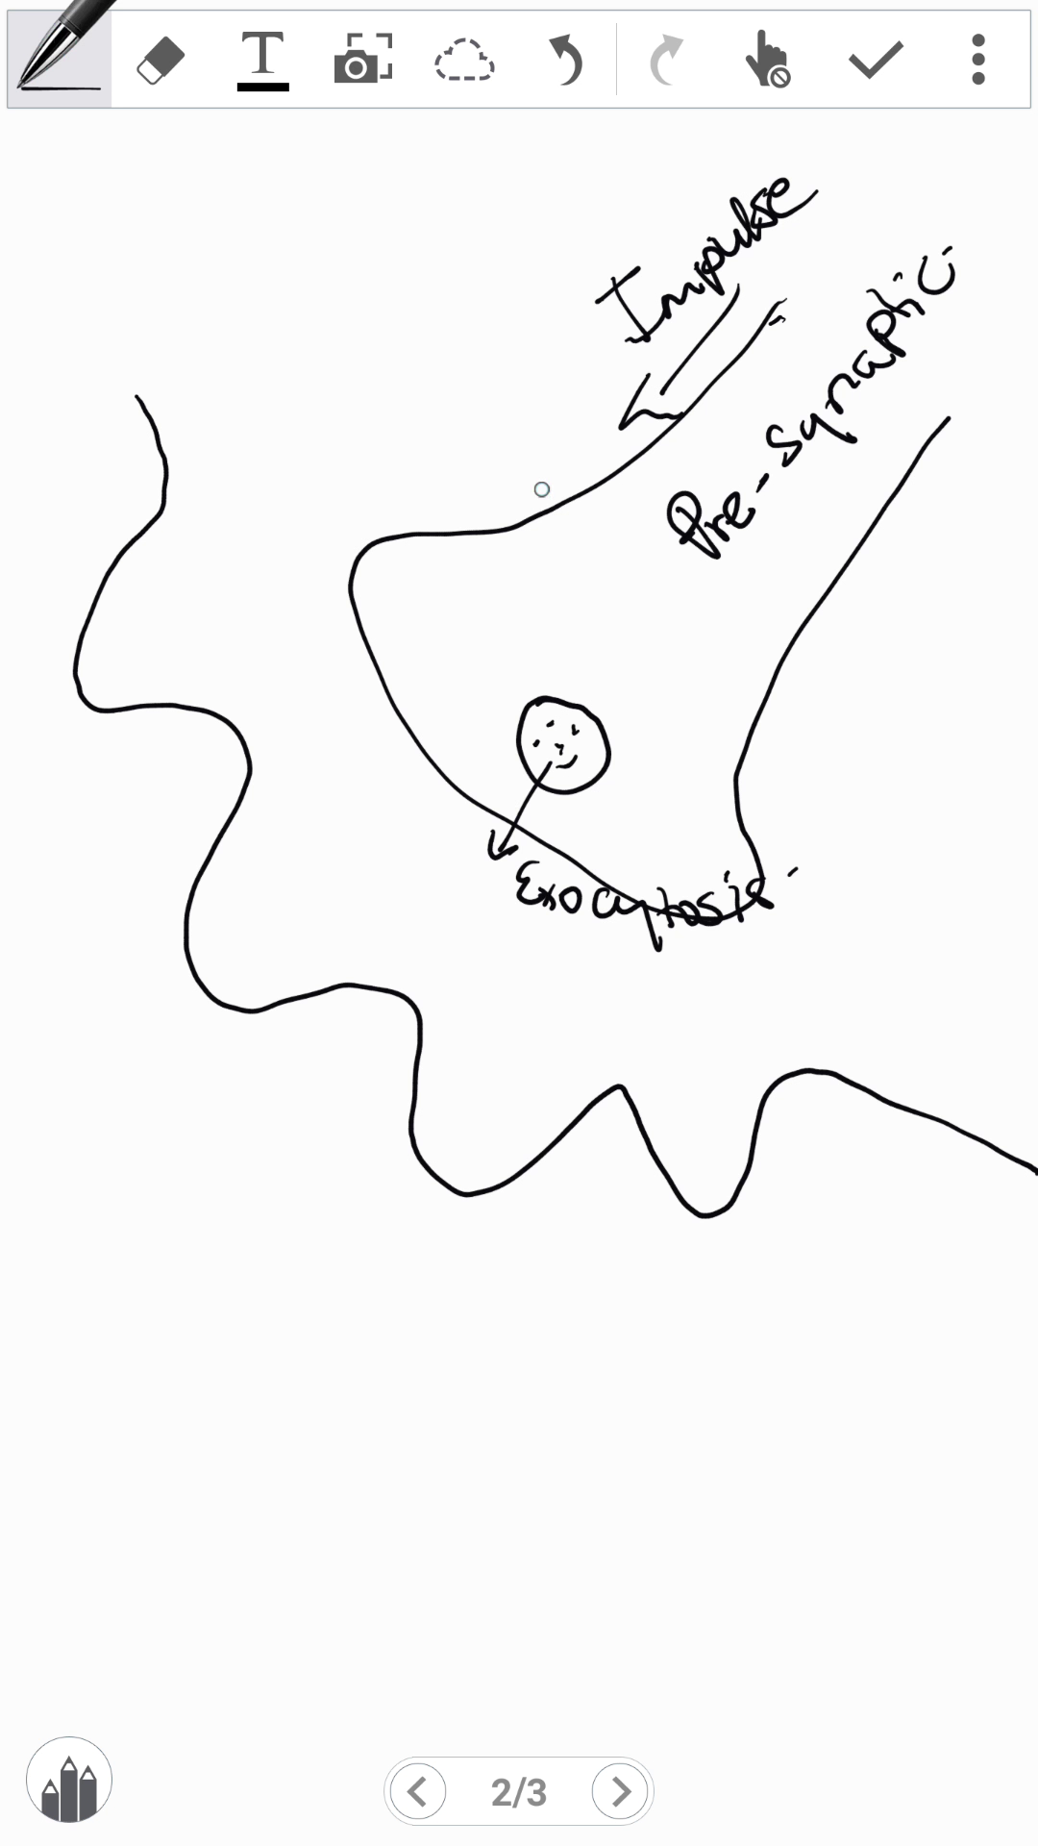
mouse_move(502, 471)
left_mouse_down()
mouse_move(528, 556)
mouse_move(547, 550)
left_mouse_up()
left_click_drag(447, 431, 444, 480)
mouse_move(458, 438)
left_mouse_down()
mouse_move(452, 469)
mouse_move(485, 473)
mouse_move(519, 429)
left_mouse_up()
mouse_move(508, 411)
left_mouse_down()
mouse_move(542, 394)
mouse_move(533, 428)
left_mouse_up()
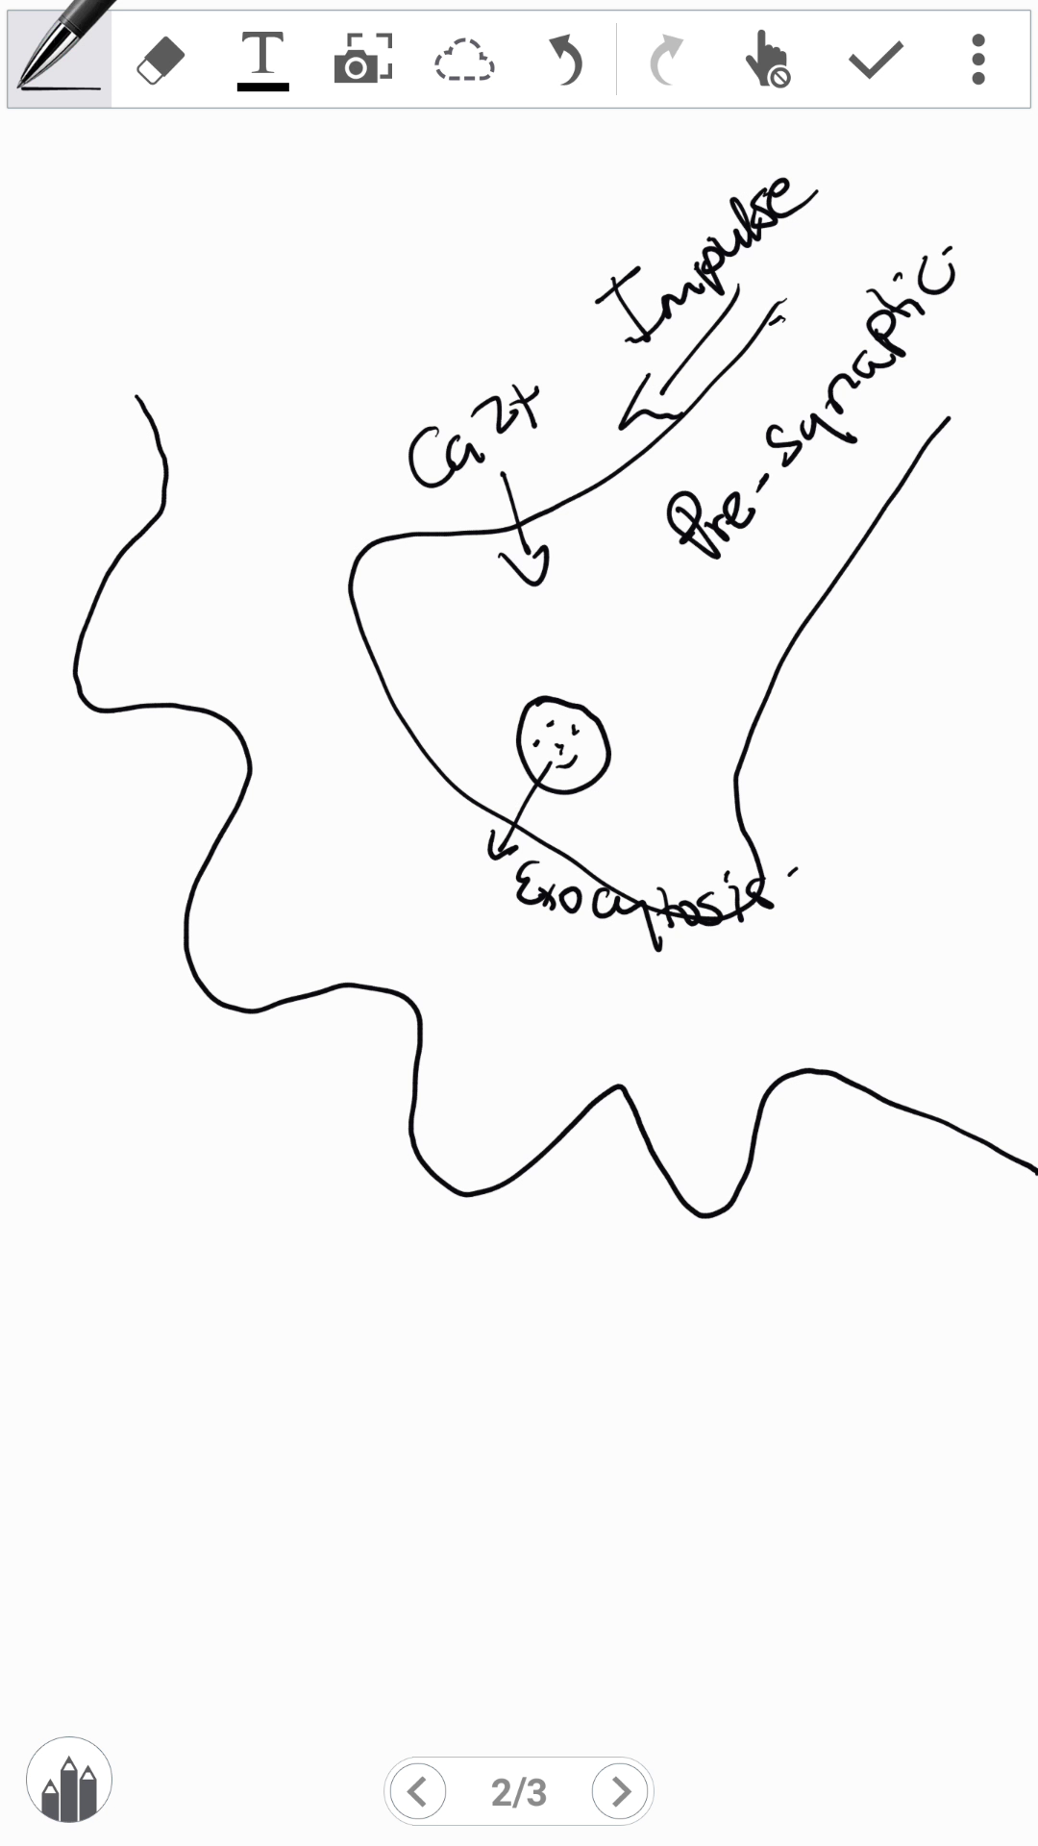
Handwrite 'muscle' at the lower left of the diagram
mouse_move(41, 1234)
left_mouse_down()
mouse_move(60, 1255)
mouse_move(181, 1231)
mouse_move(190, 1247)
left_mouse_up()
mouse_move(237, 1213)
left_mouse_down()
mouse_move(215, 1221)
mouse_move(246, 1242)
left_mouse_up()
mouse_move(260, 1188)
left_mouse_down()
mouse_move(273, 1239)
mouse_move(308, 1240)
left_mouse_up()
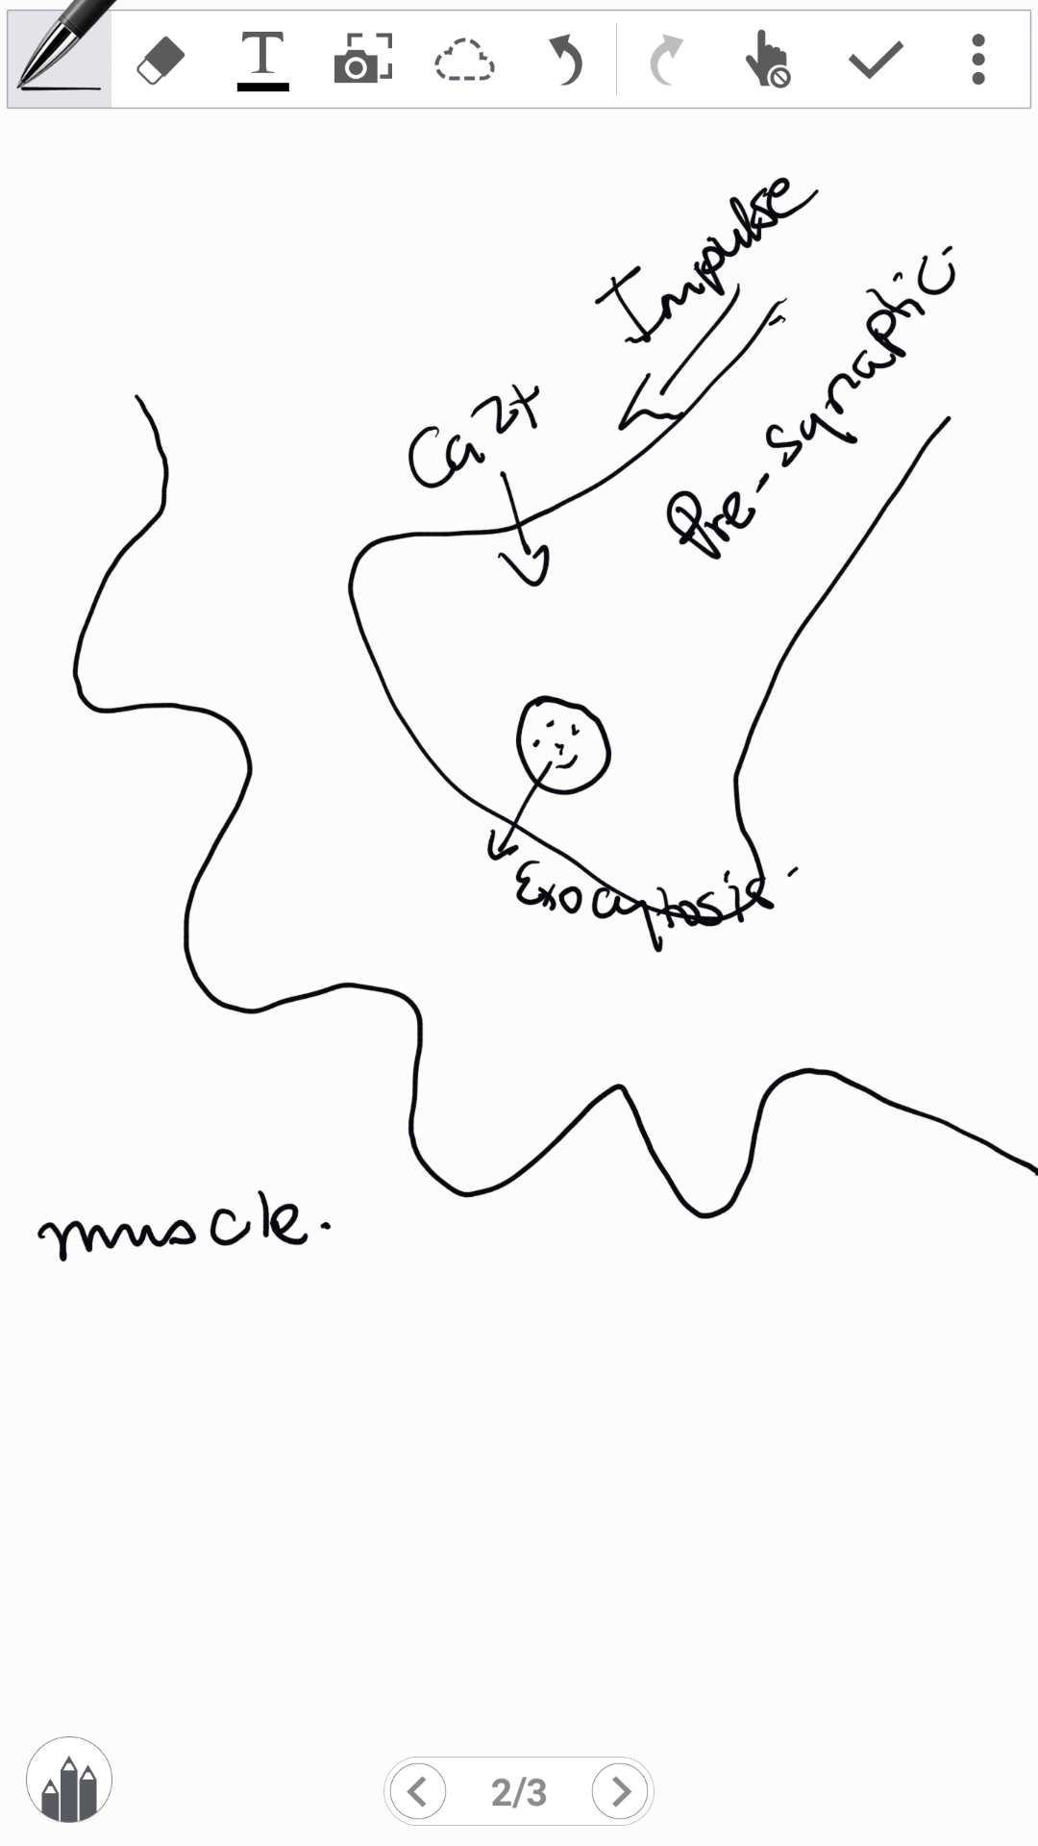
Draw four small receptor boxes in the dips of the wavy membrane
mouse_move(111, 720)
left_mouse_down()
mouse_move(200, 696)
mouse_move(123, 713)
left_mouse_up()
mouse_move(164, 950)
left_mouse_down()
mouse_move(242, 953)
mouse_move(146, 957)
left_mouse_up()
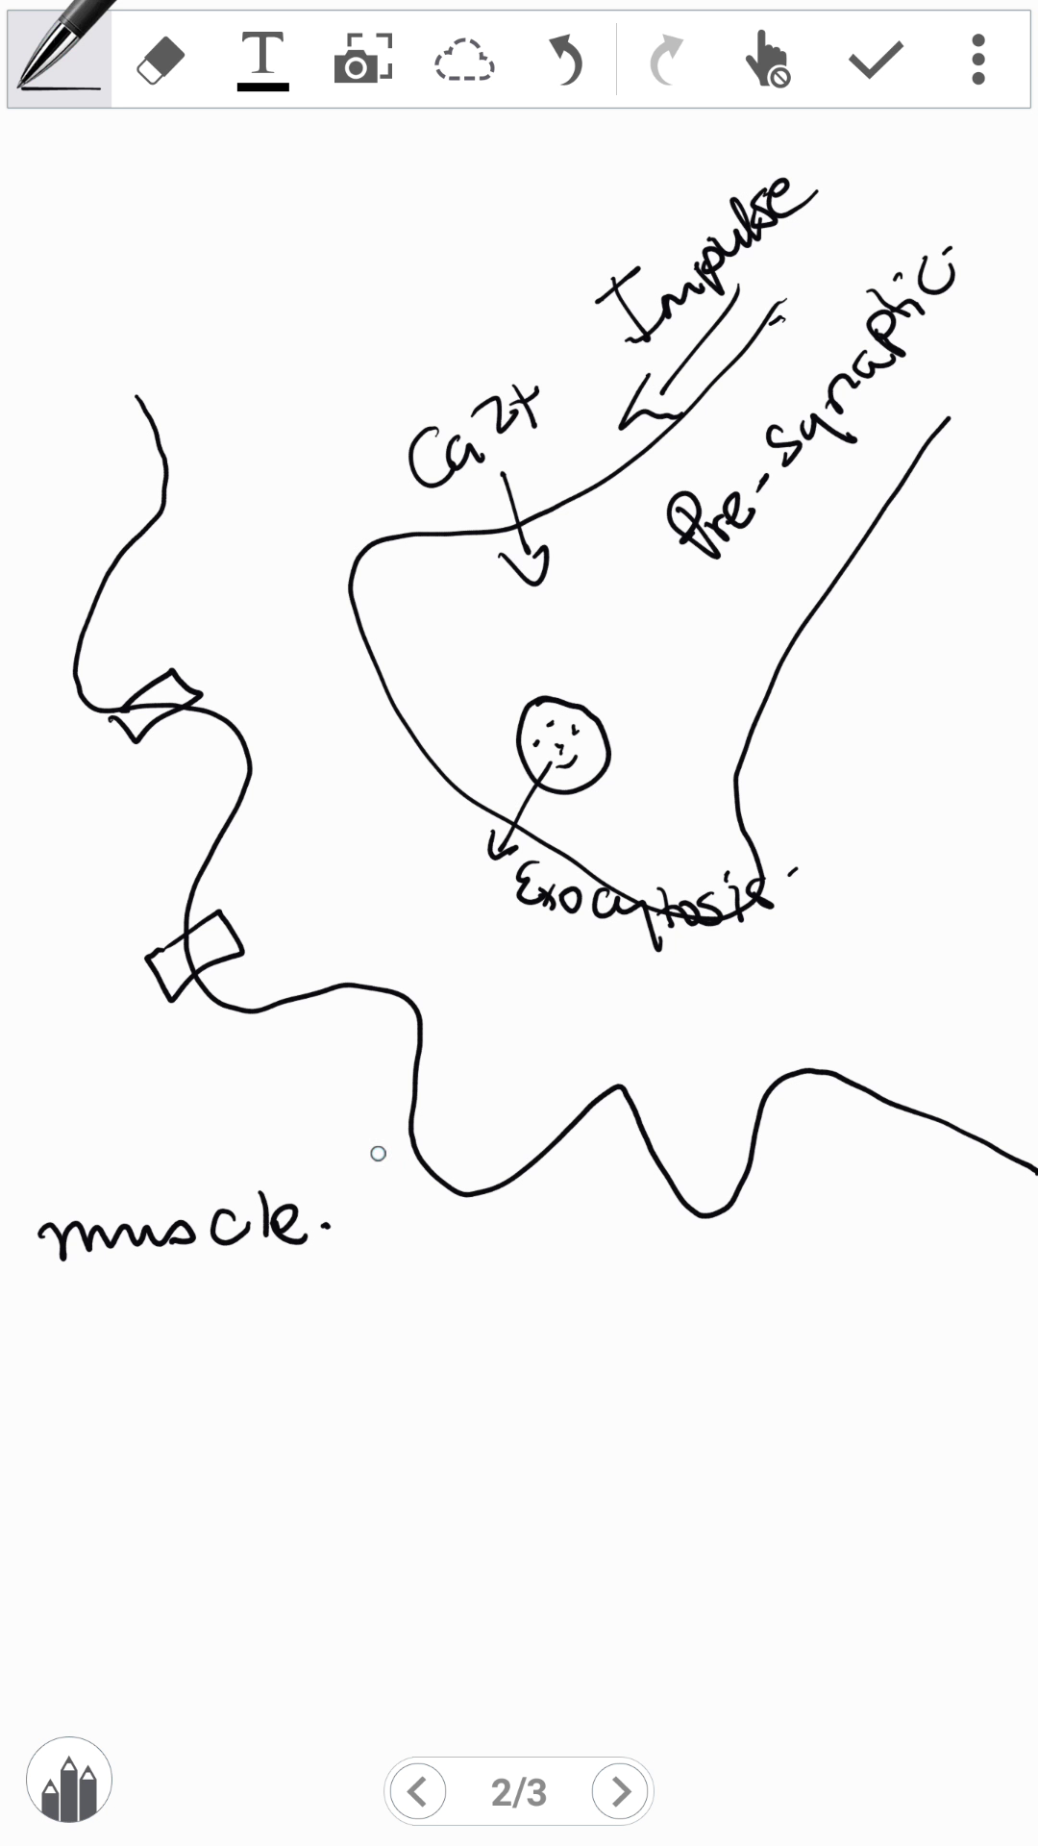
mouse_move(380, 1153)
left_mouse_down()
mouse_move(404, 1180)
mouse_move(429, 1102)
mouse_move(375, 1154)
left_mouse_up()
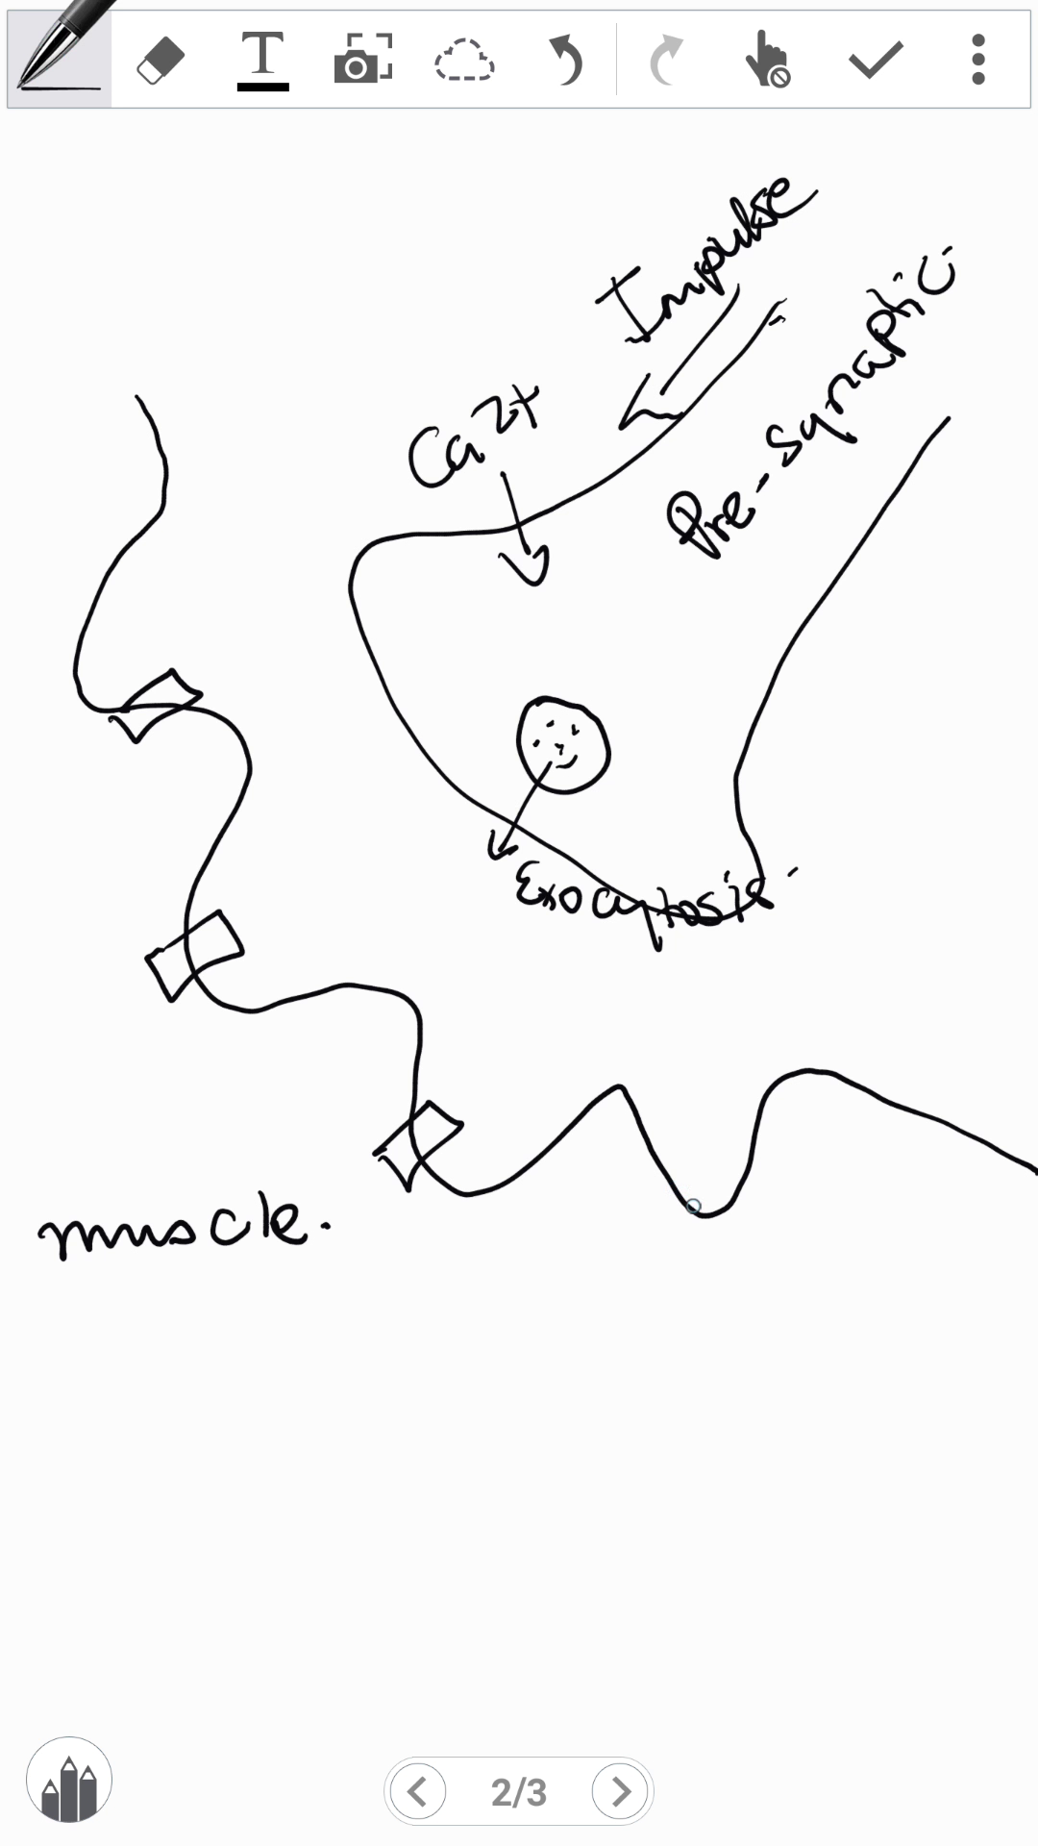
mouse_move(682, 1163)
left_mouse_down()
mouse_move(750, 1219)
mouse_move(678, 1168)
left_mouse_up()
List the subunits '2alpha', 'Gamma', 'Delta', 'Beta' beneath the drawing
mouse_move(640, 1315)
left_mouse_down()
mouse_move(675, 1355)
mouse_move(728, 1353)
mouse_move(739, 1342)
left_mouse_up()
mouse_move(746, 1324)
left_mouse_down()
mouse_move(754, 1367)
mouse_move(817, 1330)
mouse_move(862, 1332)
left_mouse_up()
mouse_move(709, 1396)
left_mouse_down()
mouse_move(716, 1433)
mouse_move(756, 1419)
mouse_move(804, 1433)
mouse_move(880, 1412)
left_mouse_up()
mouse_move(702, 1481)
left_mouse_down()
mouse_move(712, 1500)
mouse_move(740, 1496)
mouse_move(792, 1467)
mouse_move(804, 1506)
left_mouse_up()
mouse_move(796, 1488)
left_mouse_down()
mouse_move(836, 1471)
mouse_move(850, 1496)
left_mouse_up()
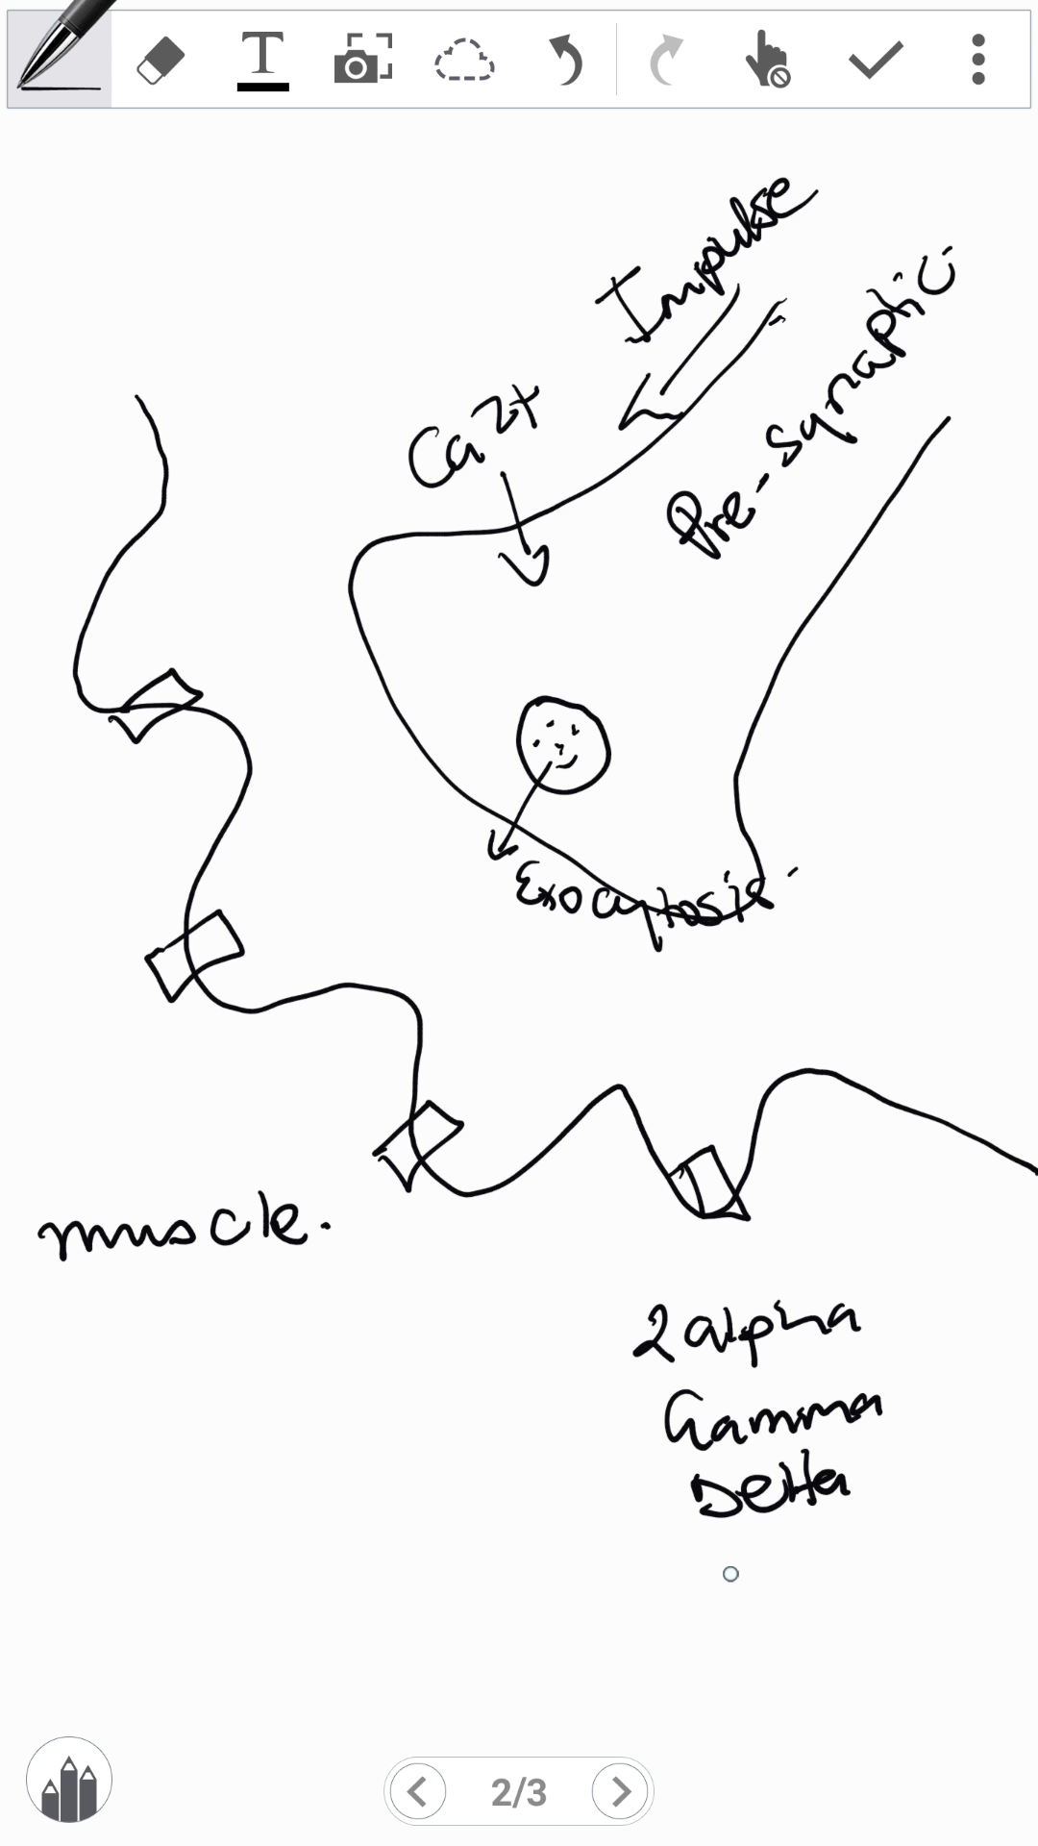
mouse_move(717, 1536)
left_mouse_down()
mouse_move(731, 1588)
mouse_move(781, 1550)
mouse_move(832, 1557)
mouse_move(852, 1580)
left_mouse_up()
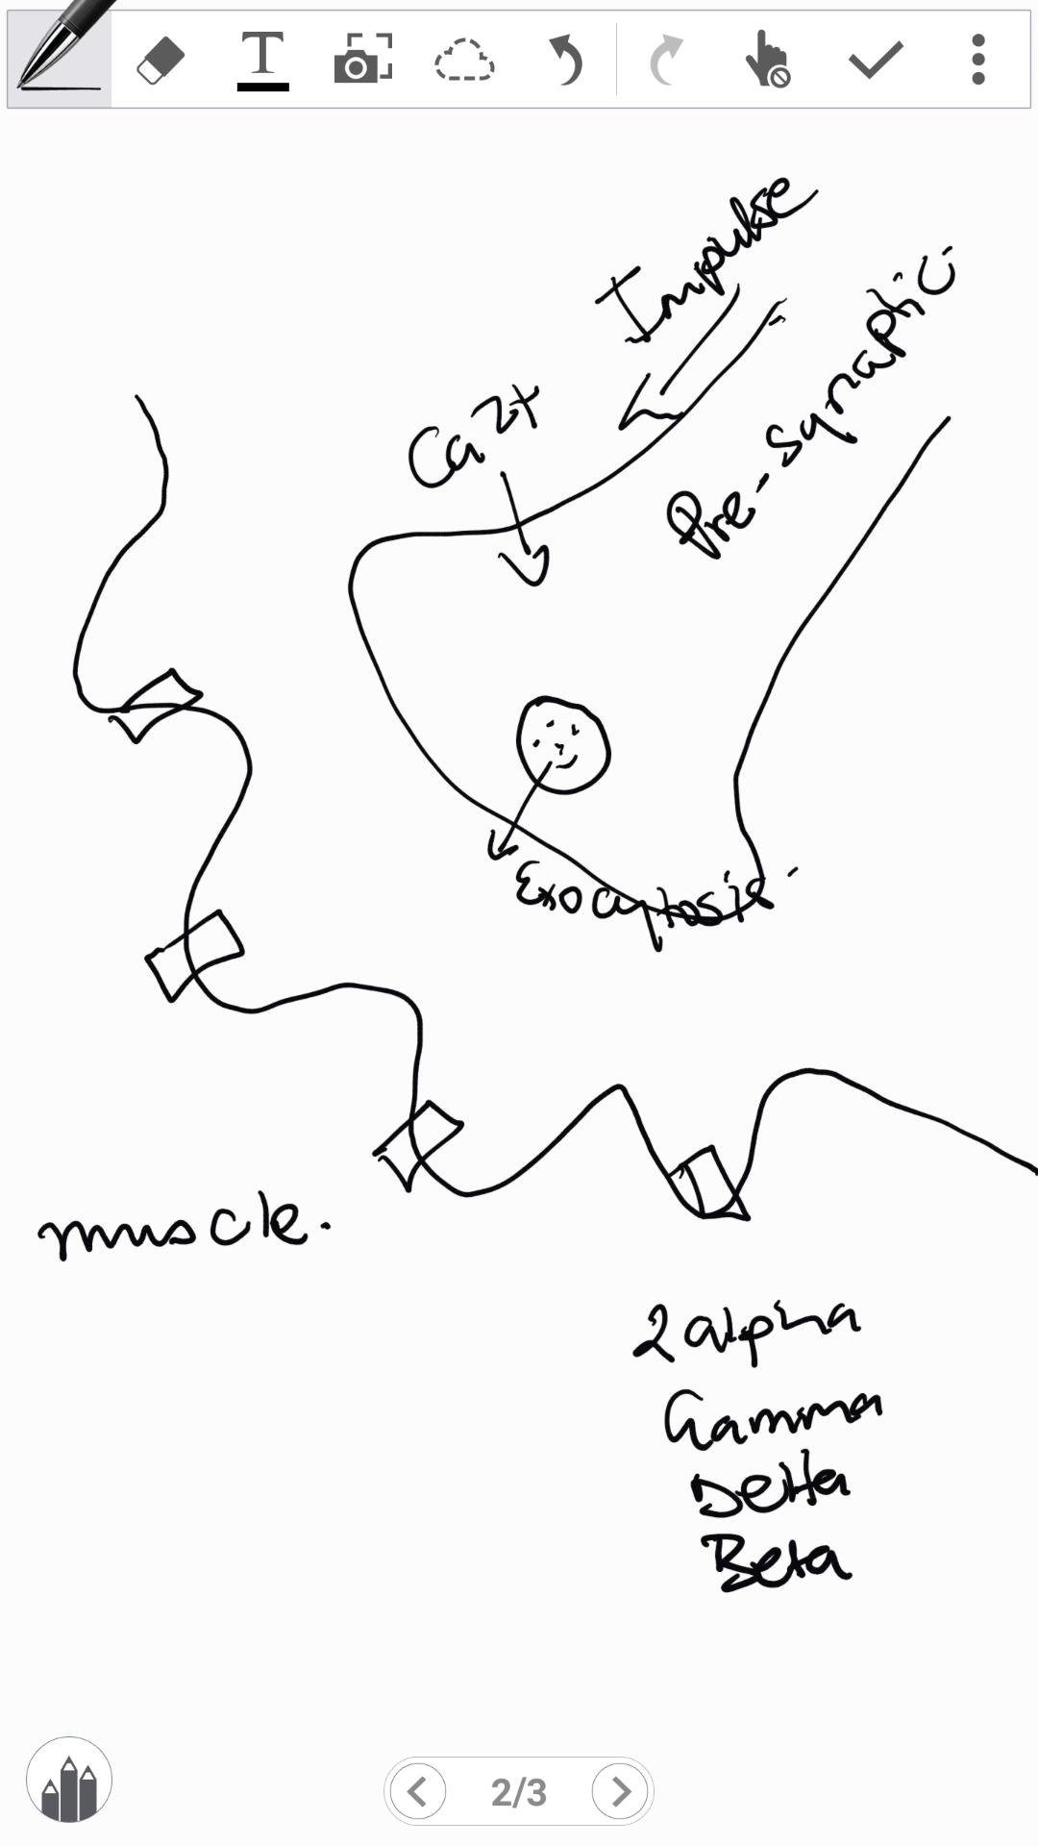
Start a numbered list under 'muscle' with 1. open and 2. Mechanical
left_click_drag(62, 1325, 68, 1342)
left_click(83, 1327)
mouse_move(135, 1314)
left_mouse_down()
mouse_move(219, 1325)
mouse_move(262, 1309)
left_mouse_up()
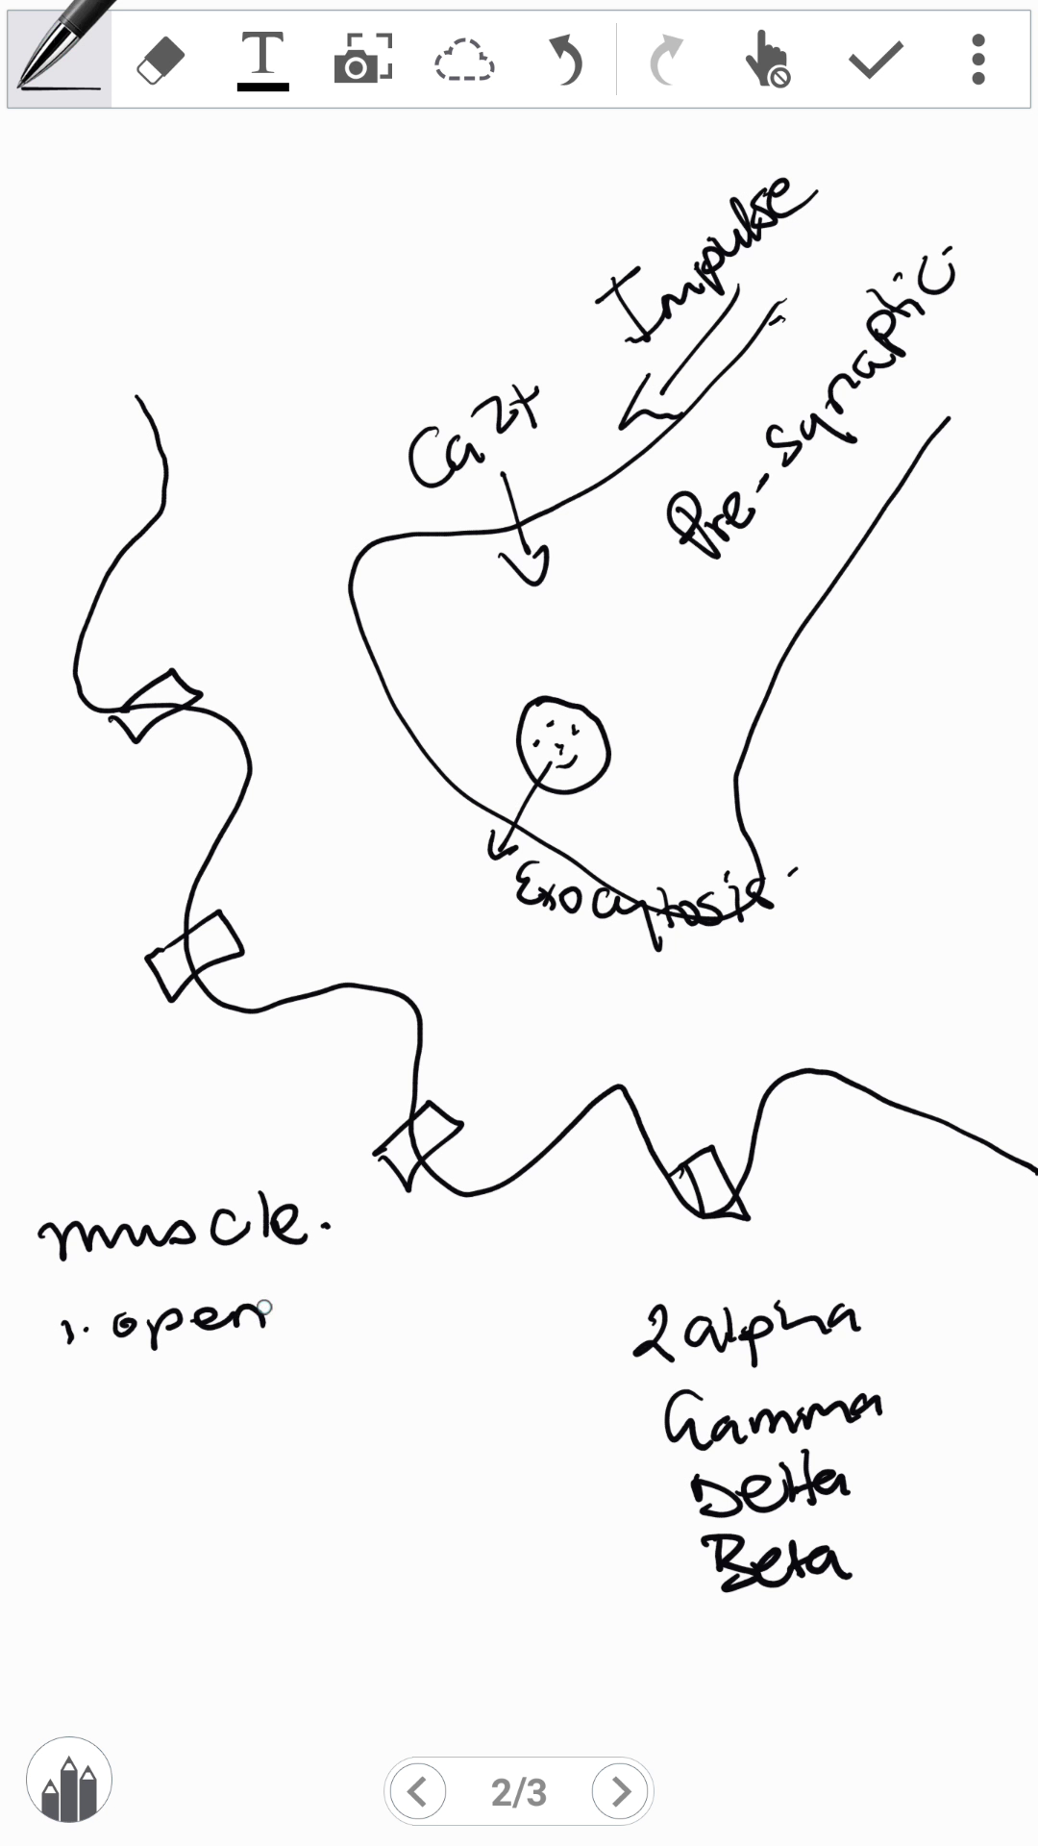
left_click_drag(67, 1384, 96, 1410)
left_click(106, 1398)
mouse_move(130, 1399)
left_mouse_down()
mouse_move(177, 1375)
mouse_move(279, 1365)
mouse_move(317, 1384)
mouse_move(361, 1380)
mouse_move(402, 1355)
mouse_move(461, 1355)
mouse_move(496, 1375)
left_mouse_up()
left_click(388, 1352)
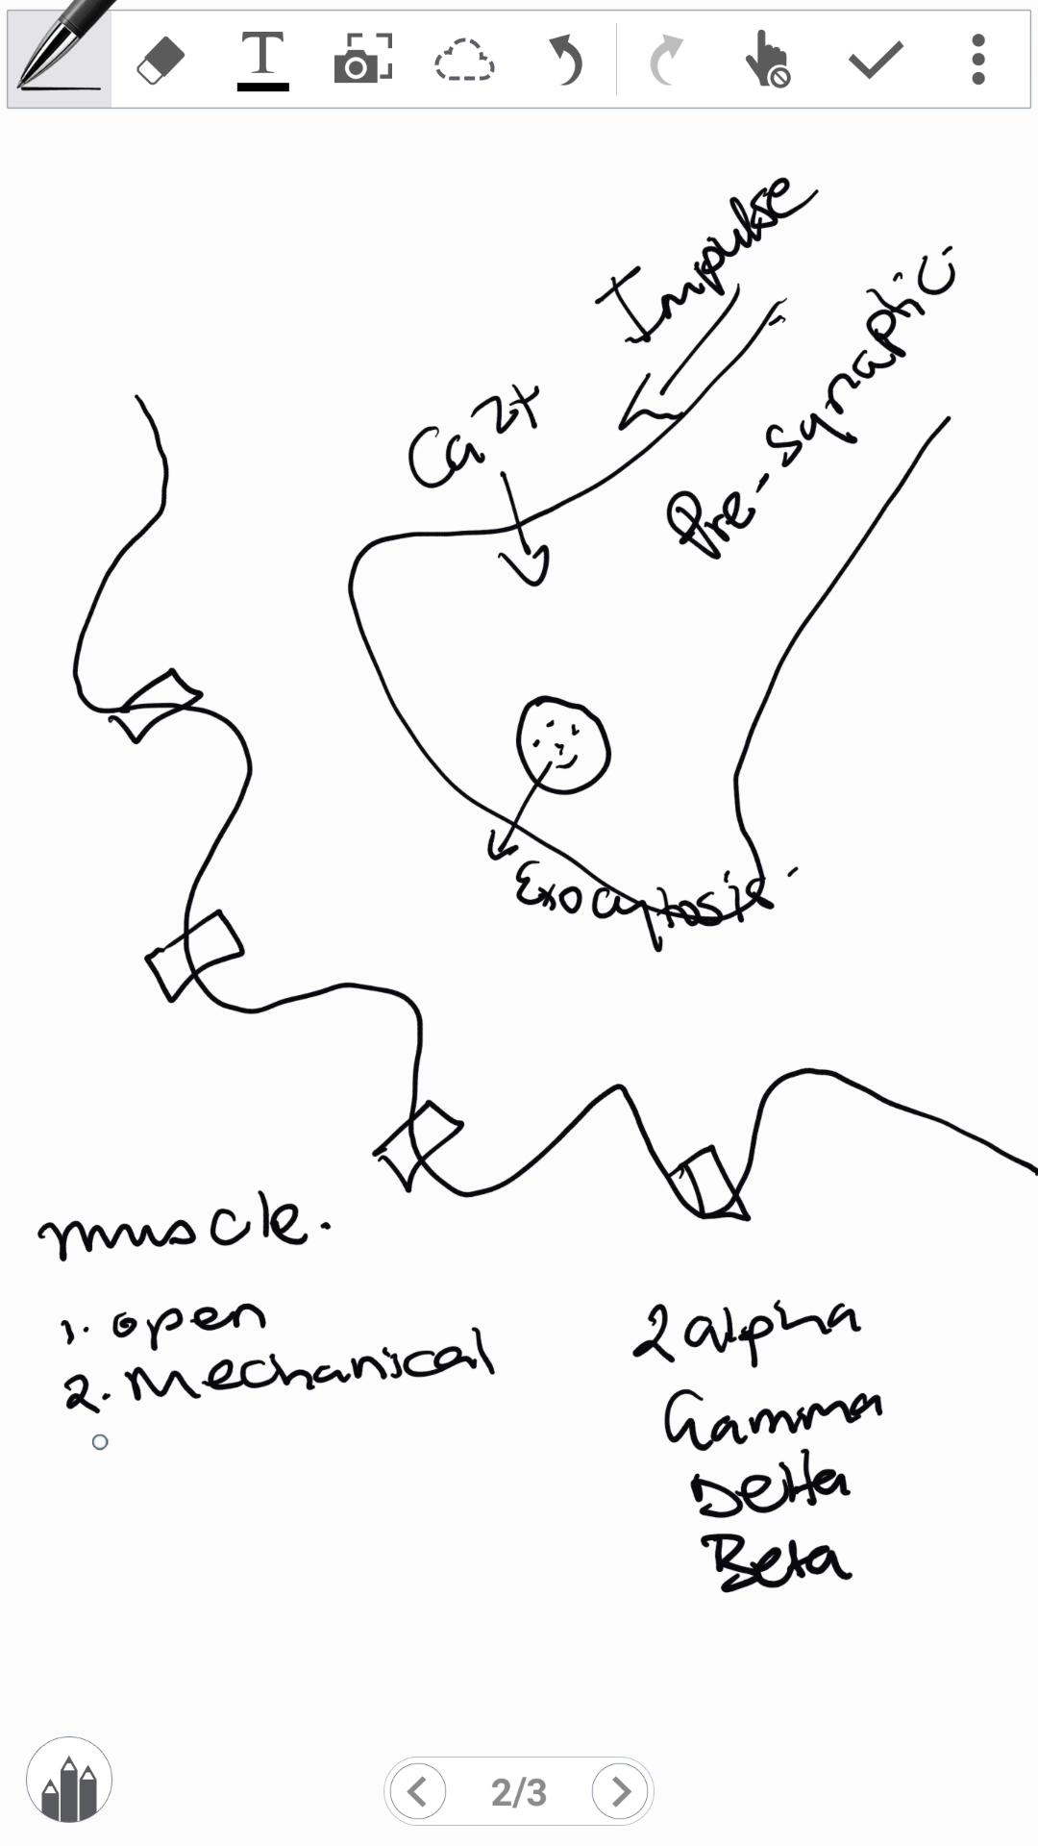
Add list items 3. Voltage and 4. Ligand
mouse_move(80, 1431)
left_mouse_down()
mouse_move(104, 1447)
mouse_move(92, 1471)
left_mouse_up()
left_click(121, 1462)
mouse_move(173, 1427)
left_mouse_down()
mouse_move(181, 1454)
mouse_move(211, 1418)
left_mouse_up()
mouse_move(227, 1435)
left_mouse_down()
mouse_move(212, 1447)
mouse_move(234, 1432)
left_mouse_up()
mouse_move(252, 1409)
left_mouse_down()
mouse_move(247, 1450)
mouse_move(281, 1445)
left_mouse_up()
mouse_move(321, 1421)
left_mouse_down()
mouse_move(298, 1437)
mouse_move(321, 1438)
left_mouse_up()
mouse_move(354, 1413)
left_mouse_down()
mouse_move(335, 1442)
mouse_move(382, 1466)
left_mouse_up()
mouse_move(386, 1427)
left_mouse_down()
mouse_move(415, 1413)
mouse_move(429, 1436)
left_mouse_up()
left_click_drag(93, 1507, 124, 1521)
left_click_drag(107, 1518, 106, 1550)
left_click(141, 1518)
mouse_move(169, 1483)
left_mouse_down()
mouse_move(193, 1523)
mouse_move(277, 1546)
mouse_move(340, 1503)
mouse_move(404, 1490)
mouse_move(425, 1464)
left_mouse_up()
left_click(209, 1493)
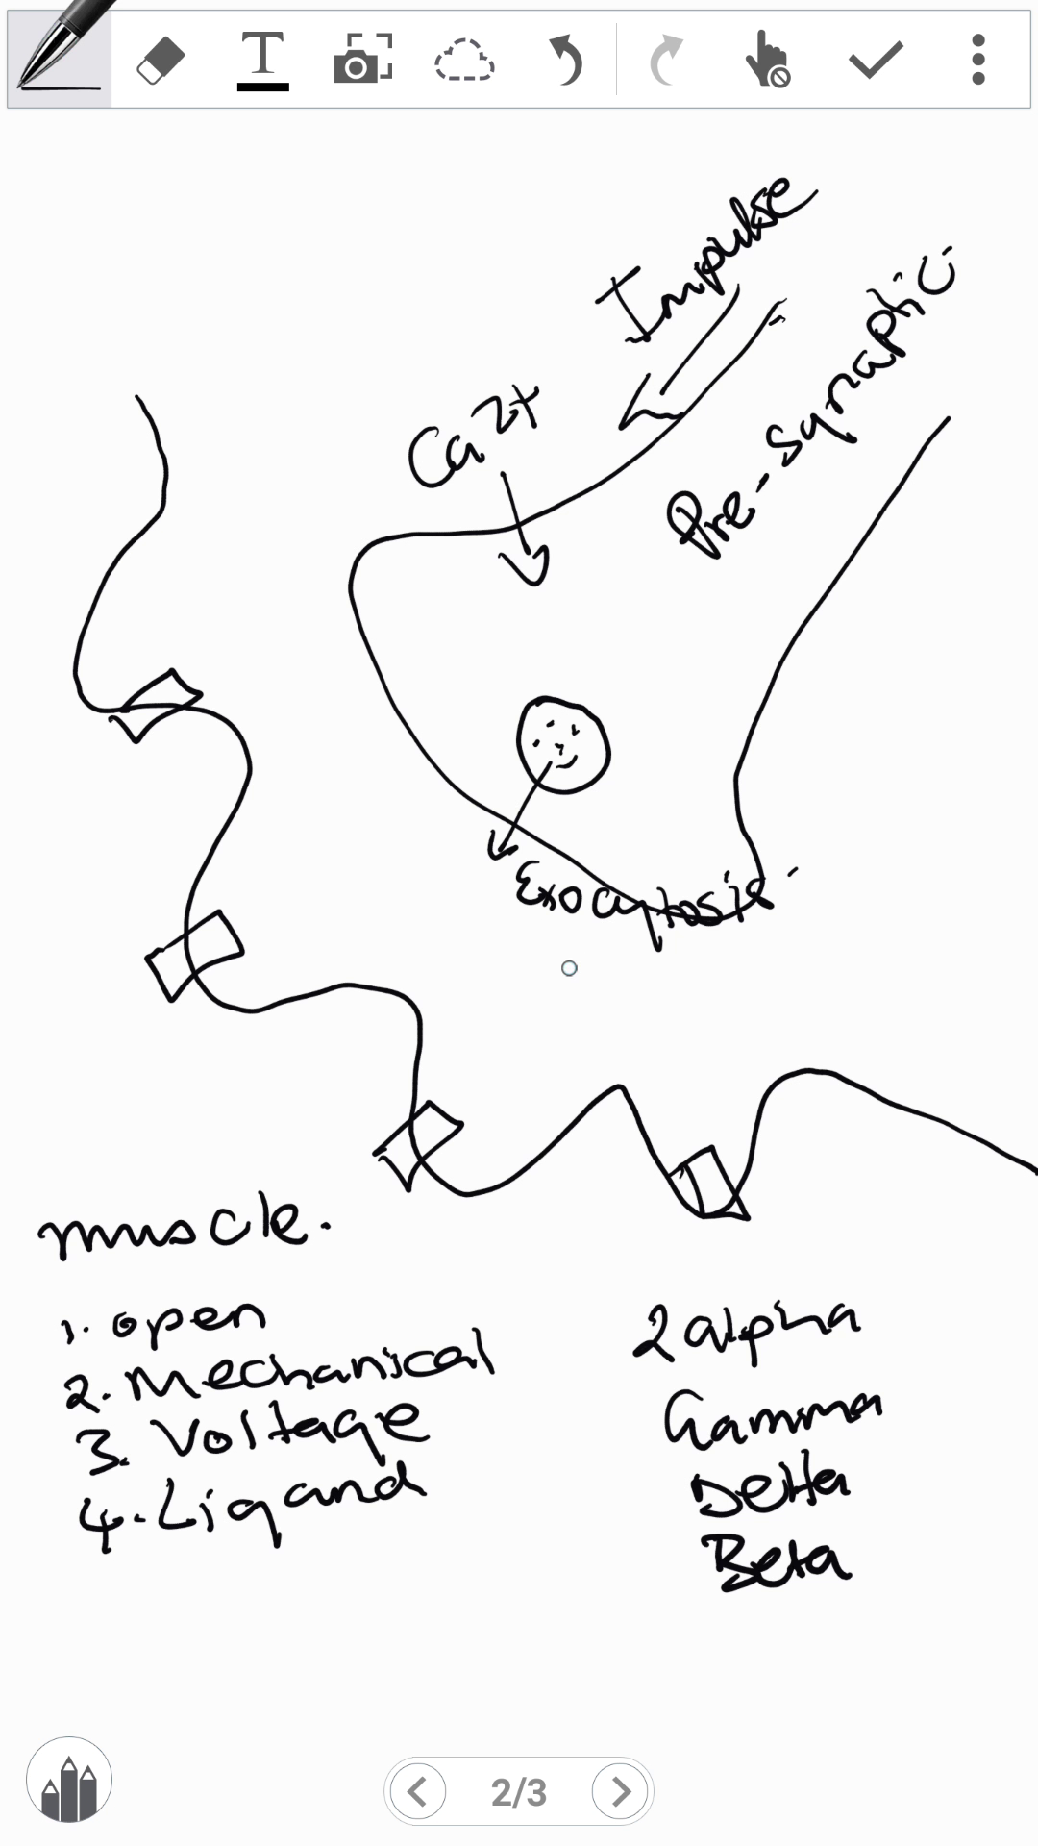
Label the vesicle arrow 'Ach' and draw arrows through the left and middle receptor boxes
mouse_move(371, 850)
left_mouse_down()
mouse_move(382, 813)
mouse_move(388, 858)
mouse_move(404, 832)
left_mouse_up()
mouse_move(423, 837)
left_mouse_down()
mouse_move(428, 862)
mouse_move(465, 877)
left_mouse_up()
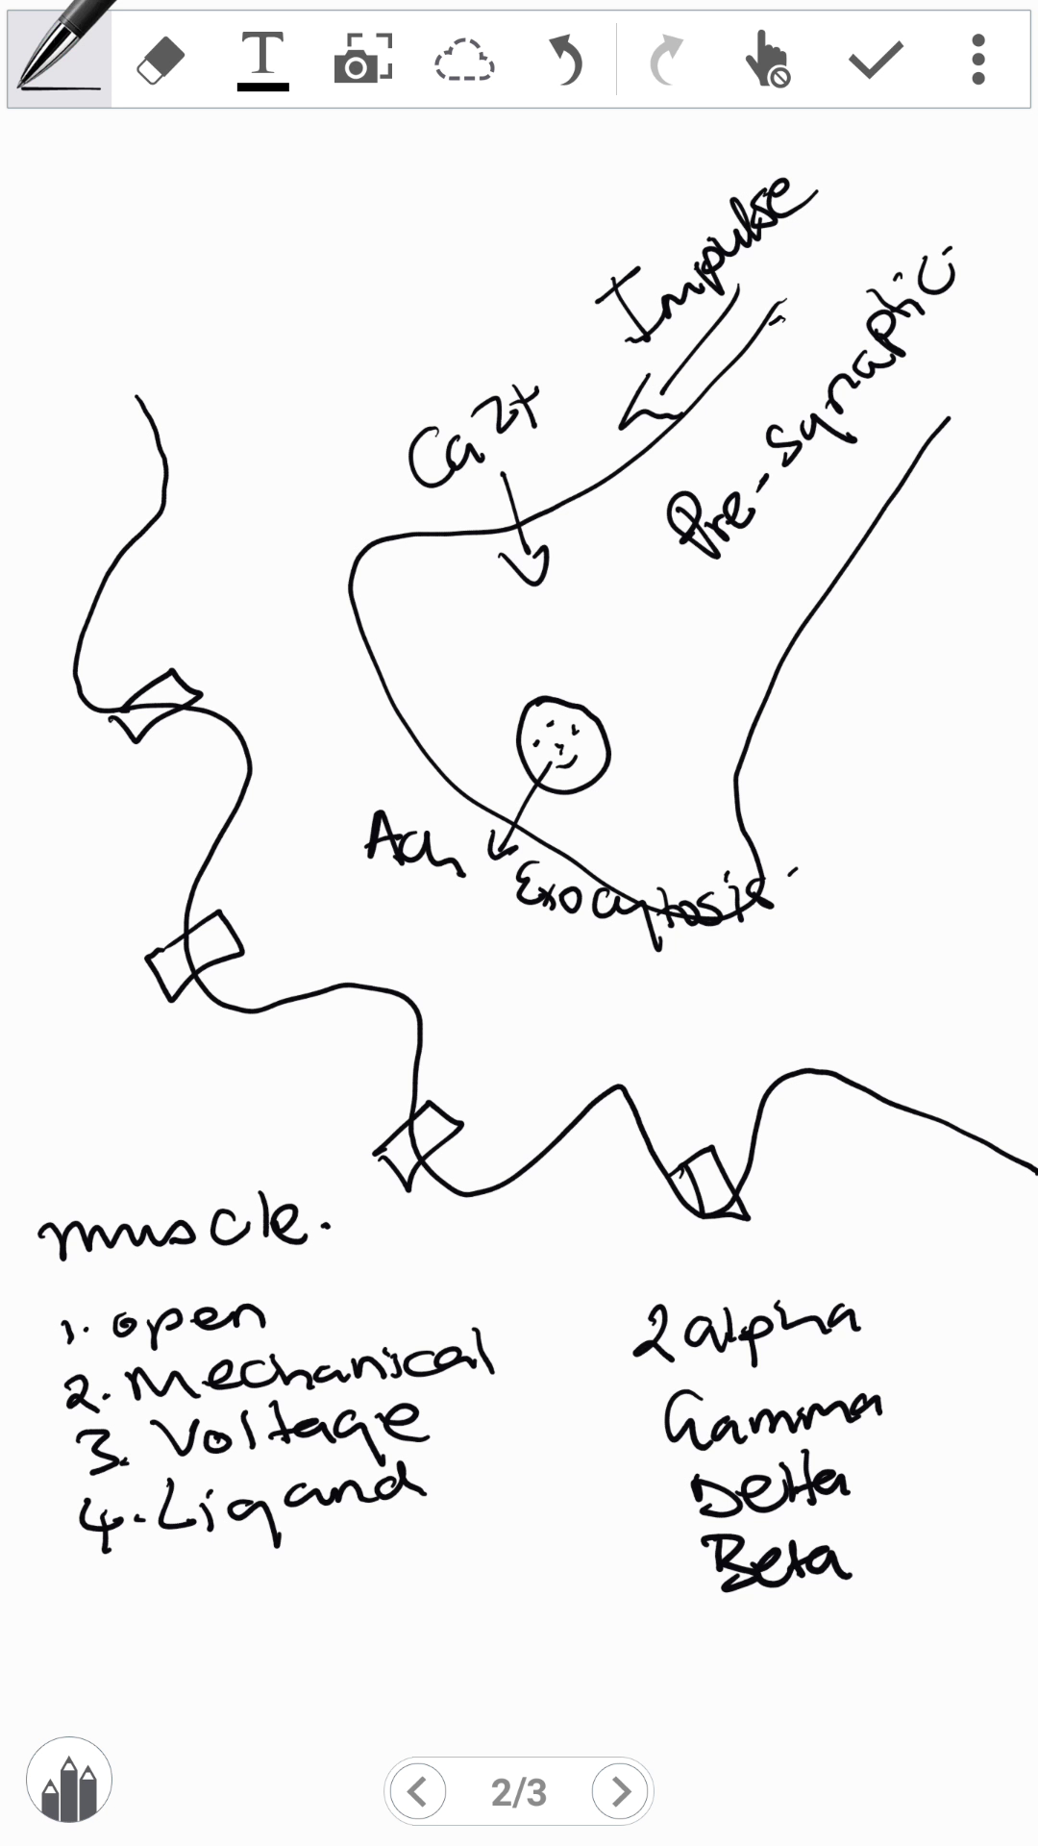
left_click(457, 1123)
left_click_drag(424, 1087, 434, 1097)
left_click(713, 1141)
mouse_move(242, 925)
left_mouse_down()
mouse_move(131, 973)
mouse_move(142, 979)
left_mouse_up()
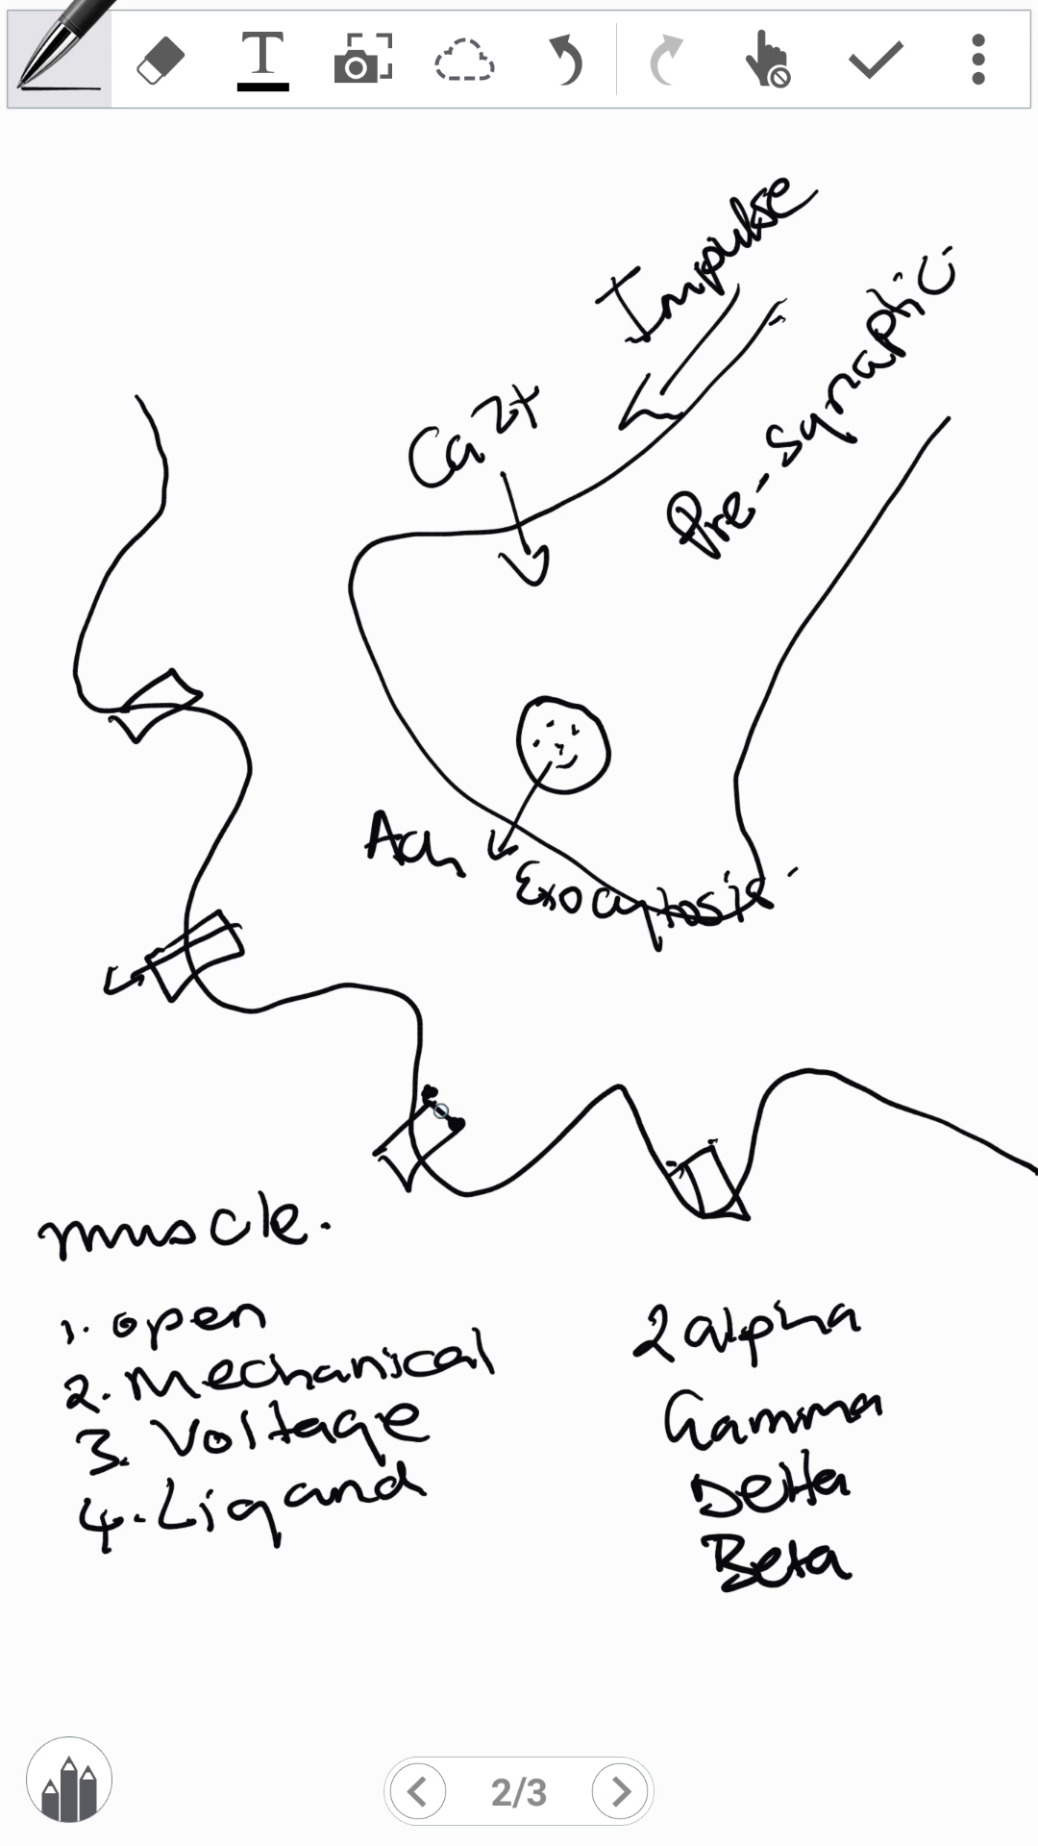
mouse_move(450, 1102)
left_mouse_down()
mouse_move(352, 1175)
mouse_move(377, 1177)
mouse_move(473, 1083)
left_mouse_up()
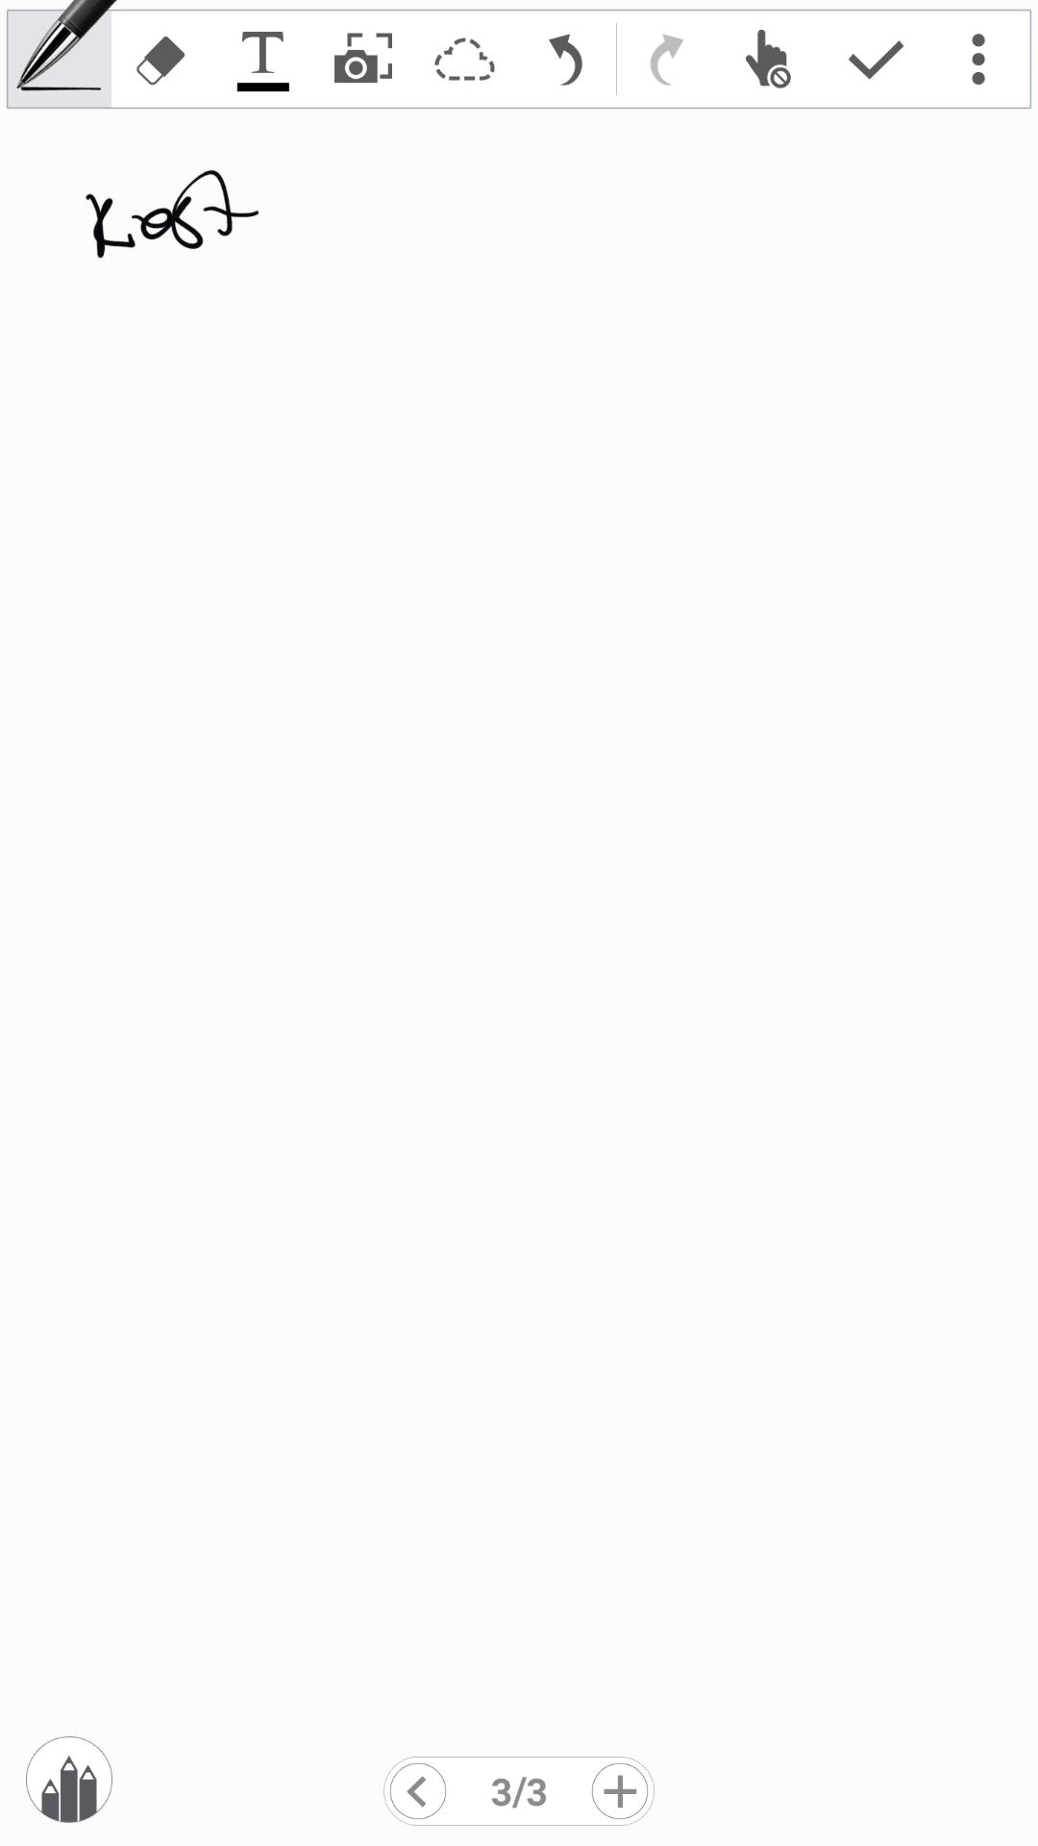
On page 3, draw a membrane line labelled -86 mV Potential with a K+ label
left_click_drag(113, 719, 925, 642)
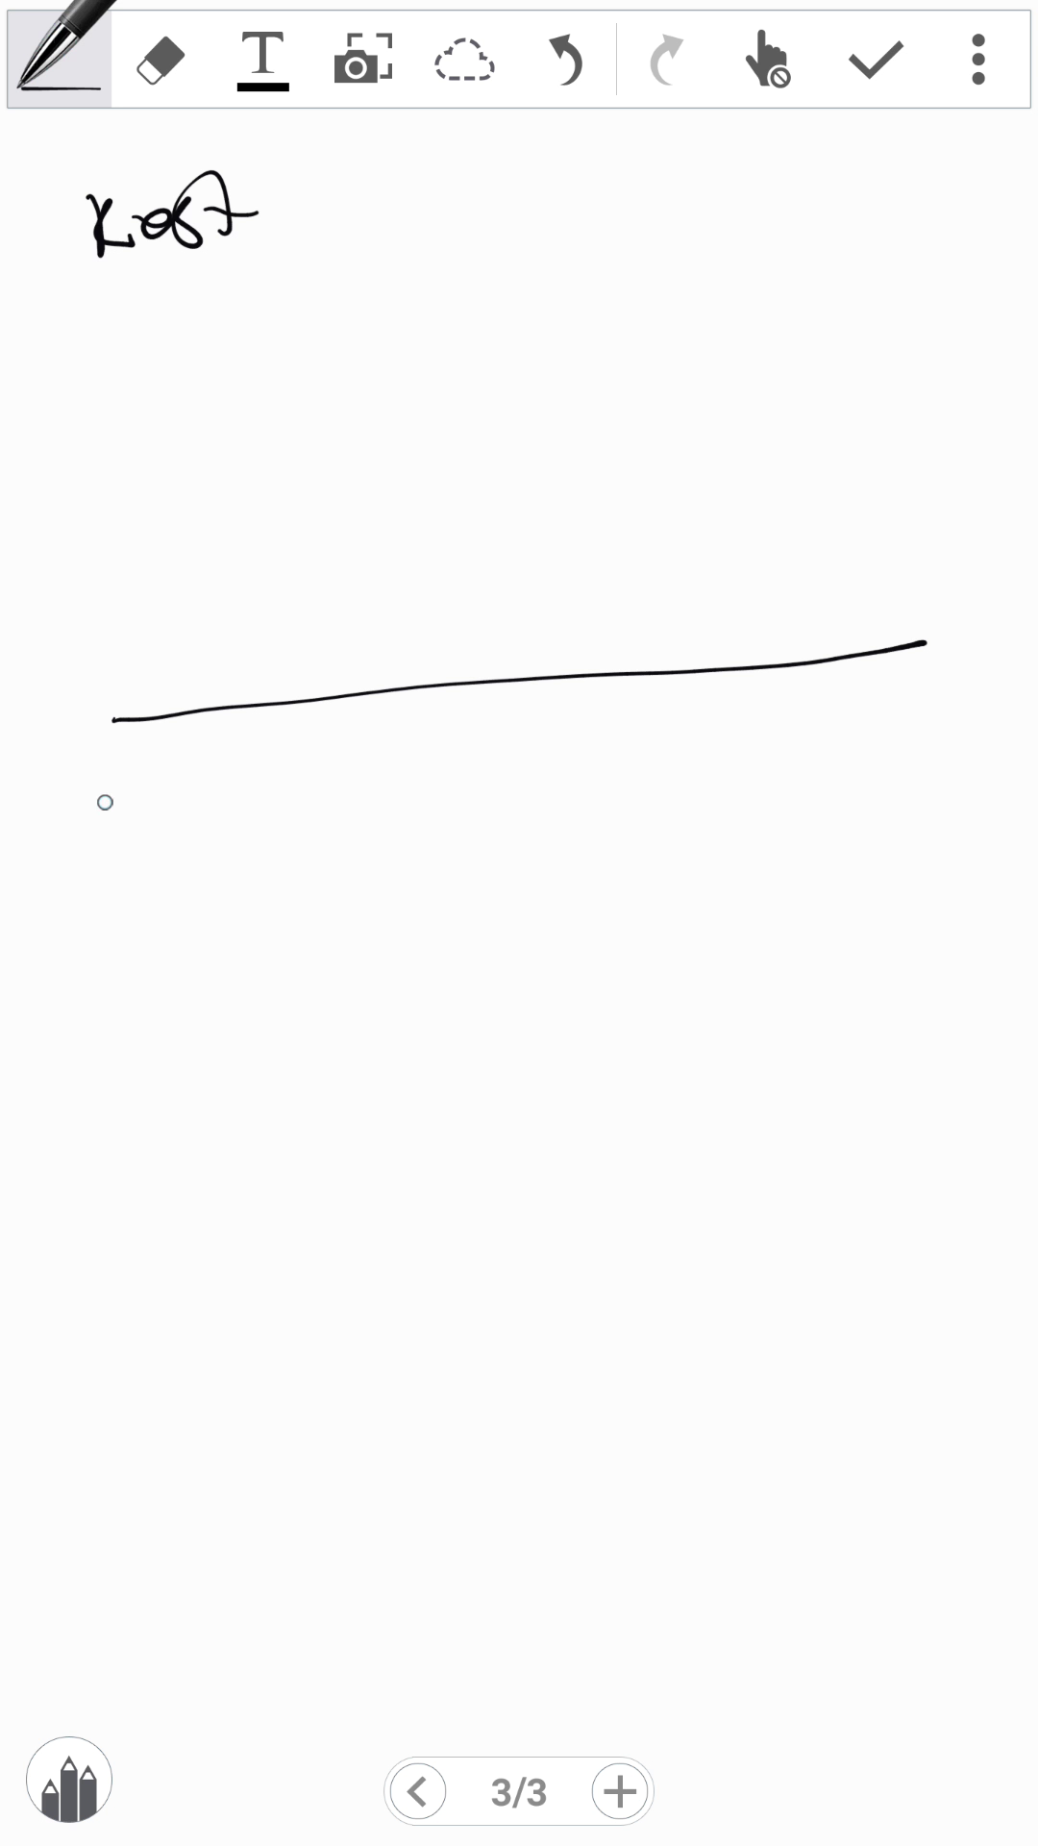
mouse_move(81, 806)
left_mouse_down()
mouse_move(144, 800)
mouse_move(146, 816)
mouse_move(181, 819)
mouse_move(205, 758)
left_mouse_up()
mouse_move(198, 817)
left_mouse_down()
mouse_move(242, 807)
mouse_move(294, 770)
left_mouse_up()
mouse_move(130, 884)
left_mouse_down()
mouse_move(156, 883)
mouse_move(131, 909)
left_mouse_up()
left_click_drag(173, 884, 192, 919)
mouse_move(202, 904)
left_mouse_down()
mouse_move(234, 912)
mouse_move(287, 890)
mouse_move(290, 913)
left_mouse_up()
left_click_drag(308, 885, 323, 894)
mouse_move(317, 865)
left_mouse_down()
mouse_move(375, 903)
mouse_move(367, 894)
left_mouse_up()
mouse_move(285, 956)
left_mouse_down()
mouse_move(229, 961)
mouse_move(265, 1019)
left_mouse_up()
mouse_move(294, 990)
left_mouse_down()
mouse_move(289, 1010)
mouse_move(337, 992)
mouse_move(342, 1002)
left_mouse_up()
mouse_move(385, 963)
left_mouse_down()
mouse_move(383, 998)
mouse_move(415, 918)
left_mouse_up()
left_click_drag(398, 913, 408, 946)
Add a double-headed arrow and a Na+ channel arrow on the membrane, and box the K+ label
mouse_move(467, 640)
left_mouse_down()
mouse_move(480, 736)
mouse_move(511, 703)
left_mouse_up()
left_click_drag(431, 656, 498, 650)
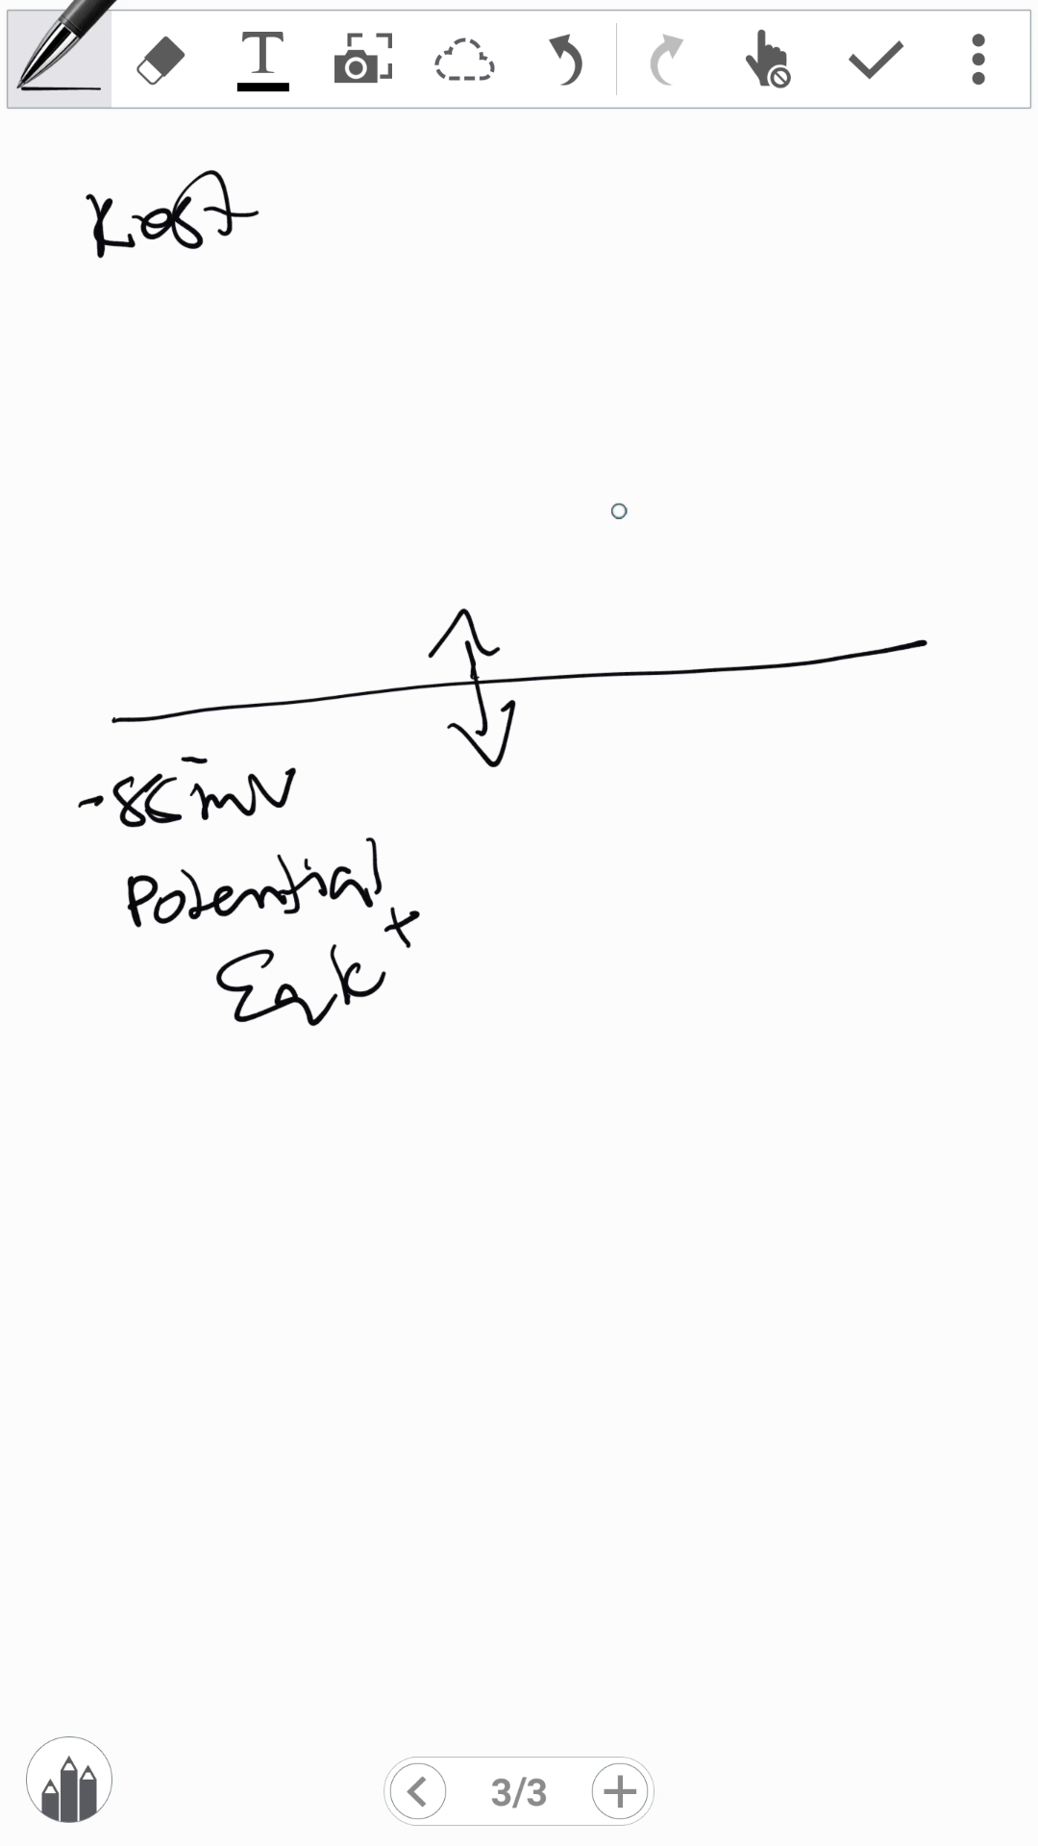
mouse_move(620, 495)
left_mouse_down()
mouse_move(629, 565)
mouse_move(652, 569)
left_mouse_up()
mouse_move(612, 573)
left_mouse_down()
mouse_move(633, 601)
mouse_move(623, 703)
mouse_move(610, 726)
left_mouse_up()
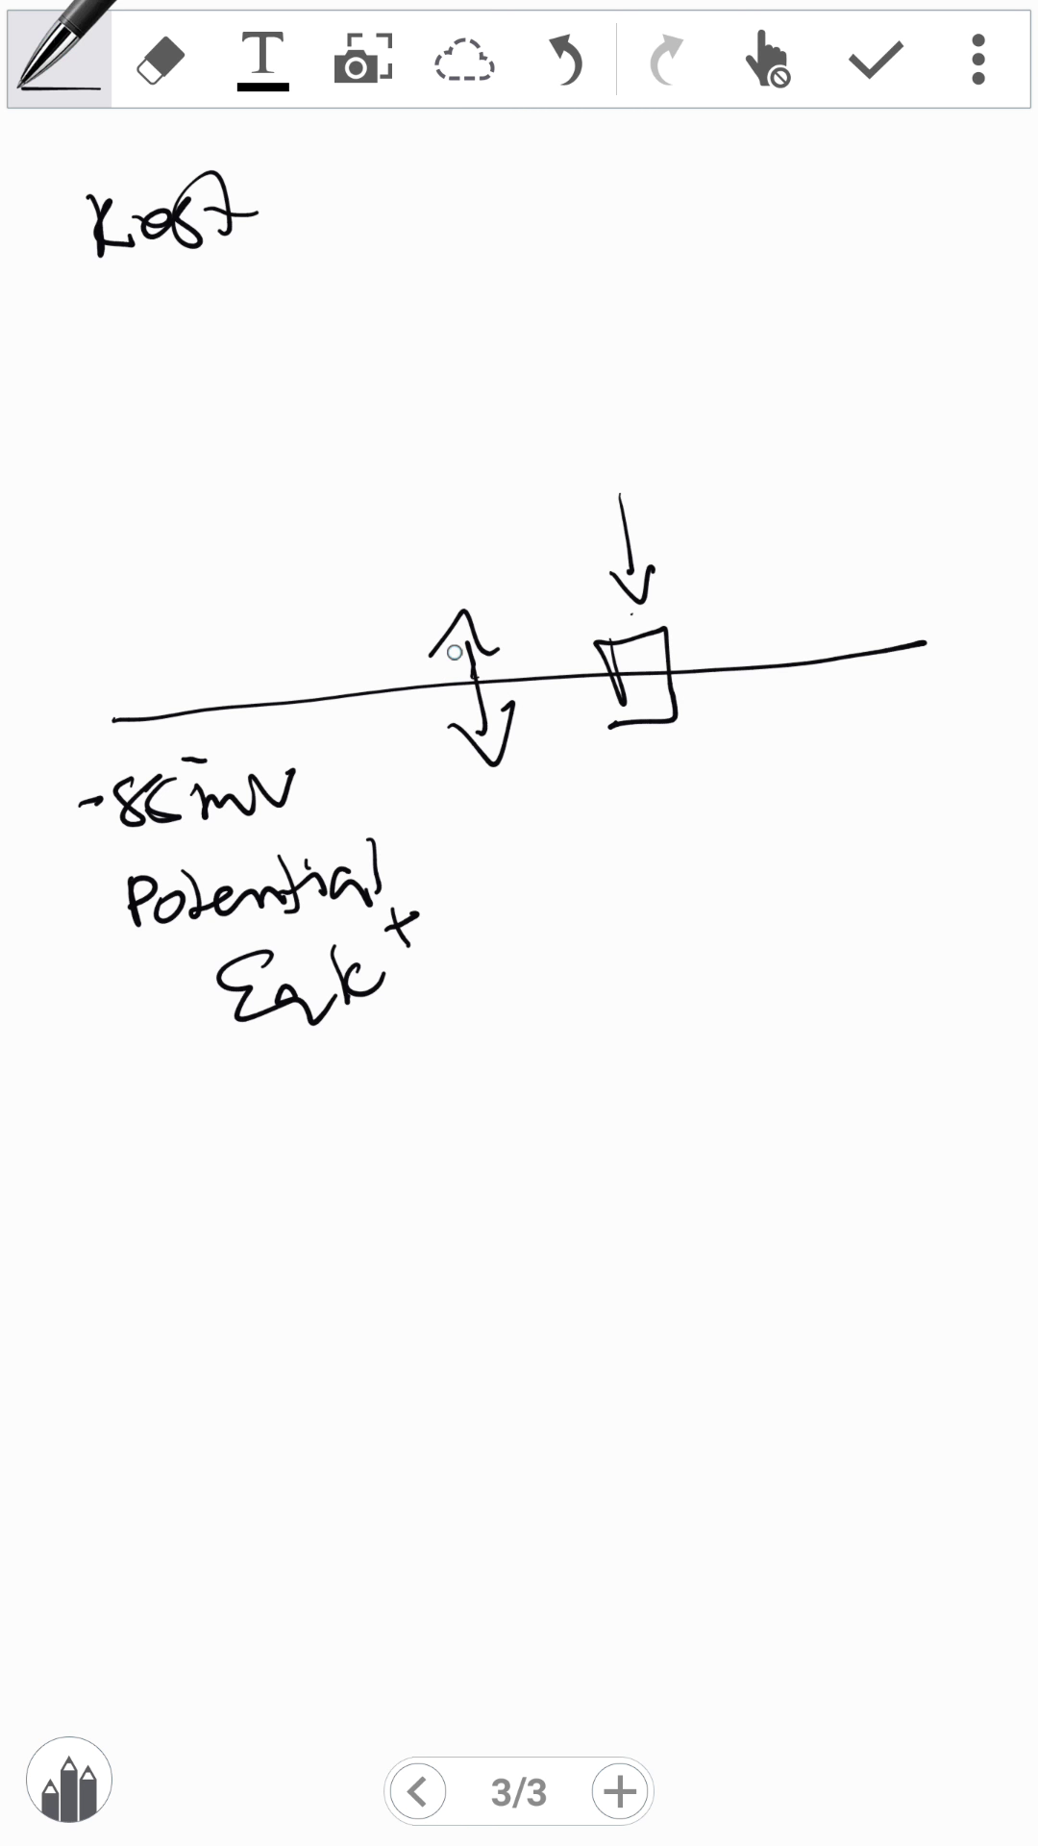
mouse_move(384, 899)
left_mouse_down()
mouse_move(353, 1025)
mouse_move(407, 900)
left_mouse_up()
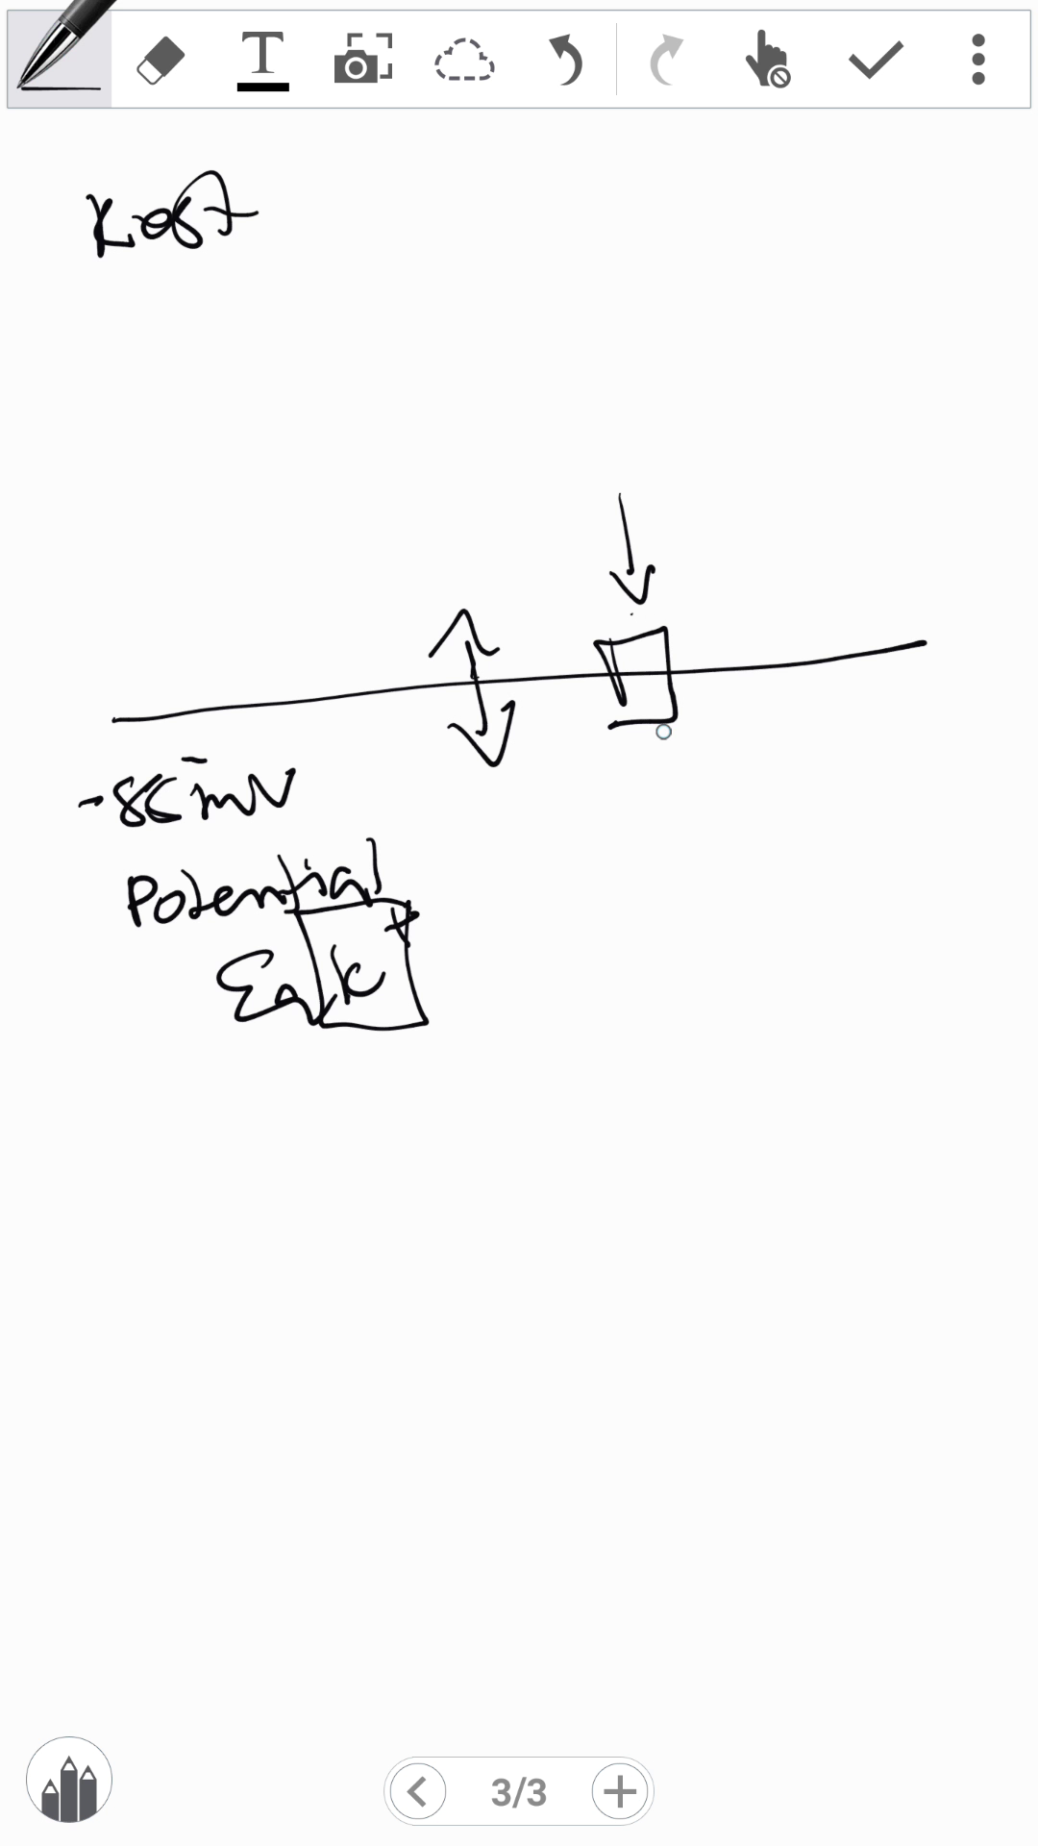
mouse_move(487, 459)
left_mouse_down()
mouse_move(490, 516)
mouse_move(540, 481)
mouse_move(550, 509)
left_mouse_up()
left_click_drag(557, 457, 577, 473)
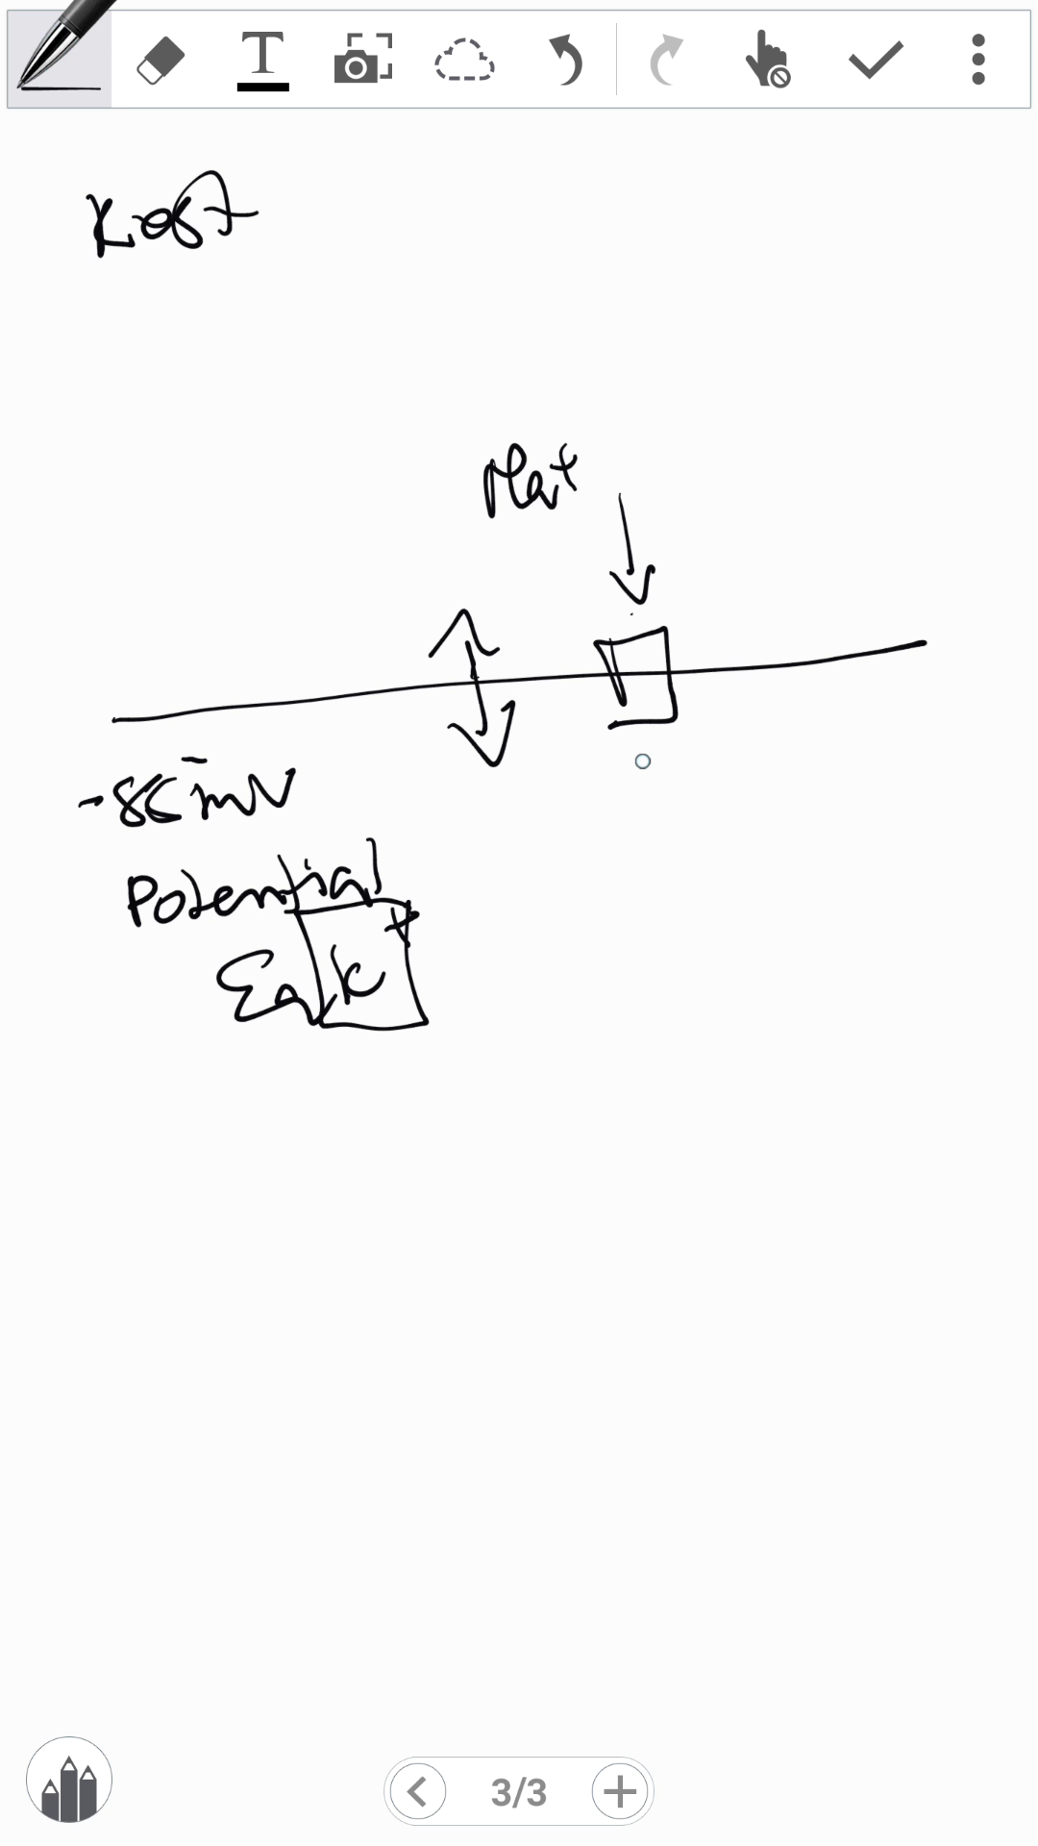
Note 'Local depolarisation' below the channel and draw the graph axes with an RMP label
mouse_move(632, 766)
left_mouse_down()
mouse_move(723, 804)
mouse_move(759, 758)
mouse_move(771, 813)
left_mouse_up()
mouse_move(634, 860)
left_mouse_down()
mouse_move(700, 865)
mouse_move(828, 846)
mouse_move(857, 817)
mouse_move(933, 784)
mouse_move(957, 794)
mouse_move(966, 822)
left_mouse_up()
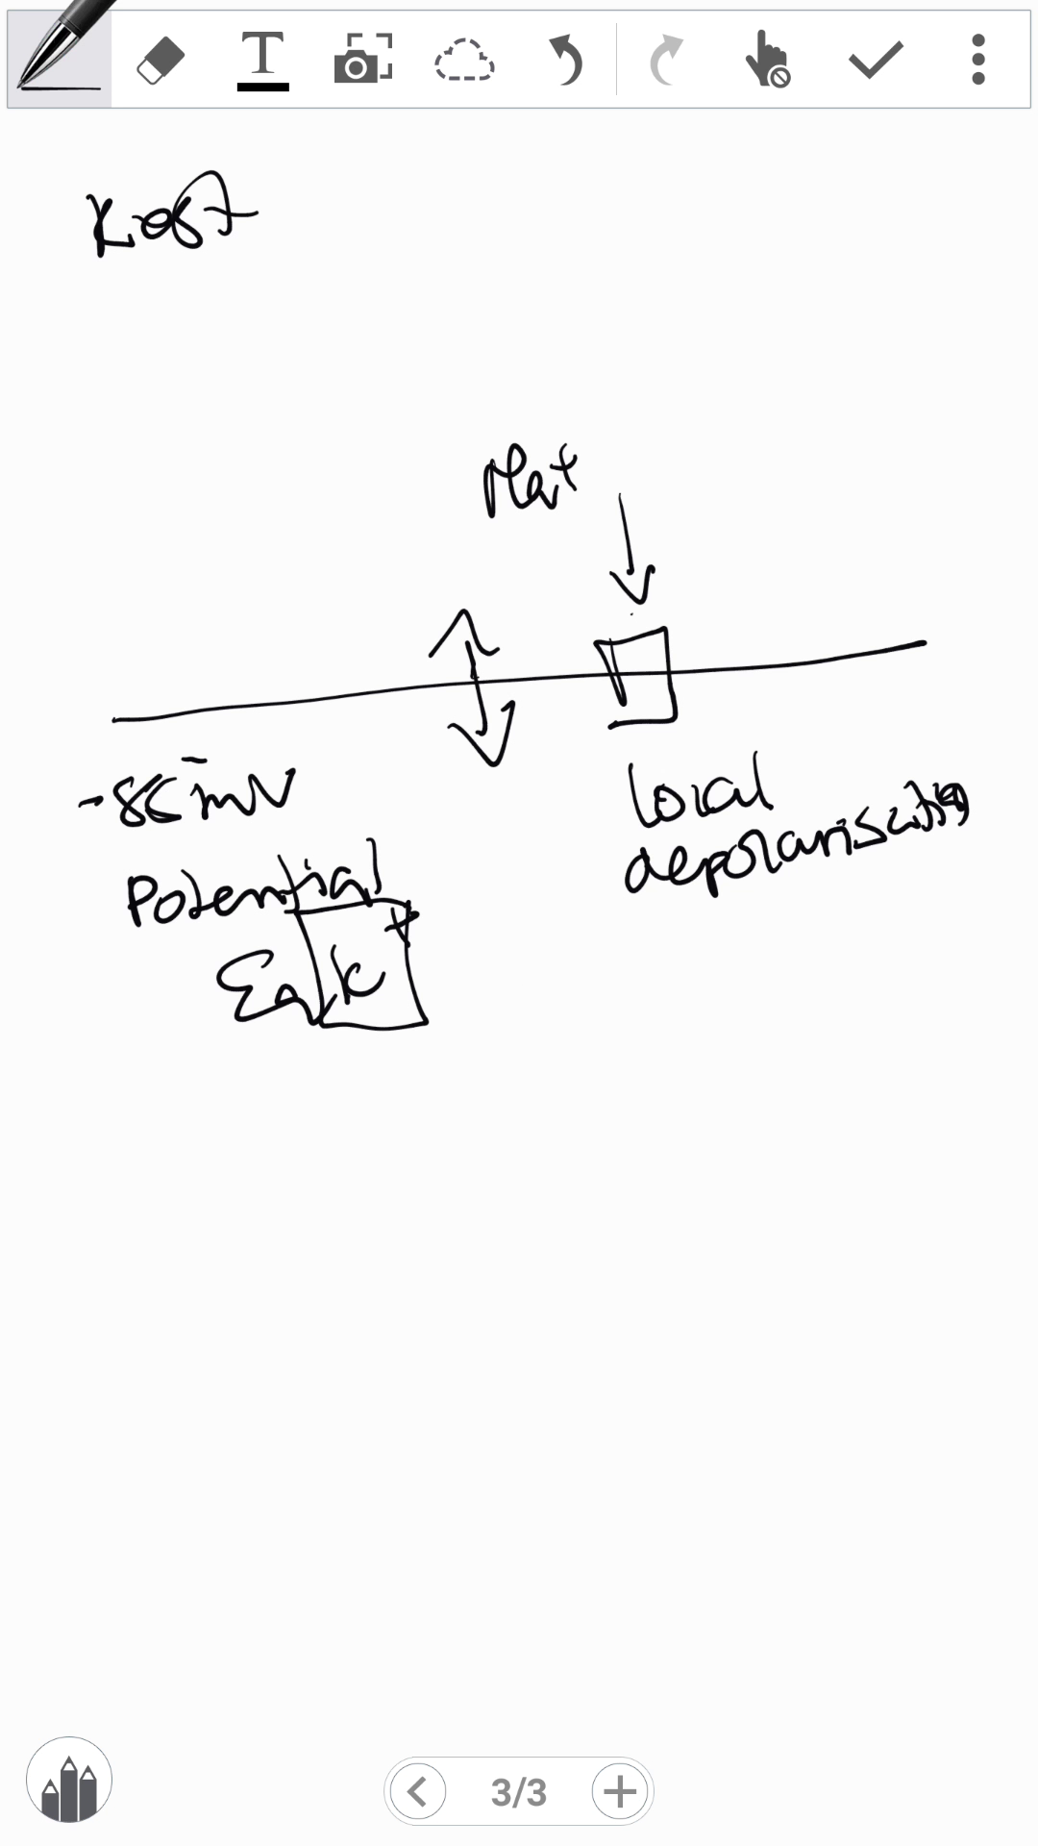
mouse_move(524, 976)
left_mouse_down()
mouse_move(551, 1221)
mouse_move(774, 1181)
left_mouse_up()
mouse_move(390, 1197)
left_mouse_down()
mouse_move(393, 1245)
mouse_move(485, 1231)
mouse_move(493, 1197)
mouse_move(477, 1133)
left_mouse_up()
Mark RMP at -70, draw the rising curve, and add the TH threshold line
mouse_move(469, 1121)
left_mouse_down()
mouse_move(494, 1104)
mouse_move(490, 1158)
left_mouse_up()
mouse_move(510, 1127)
left_mouse_down()
mouse_move(515, 1154)
mouse_move(858, 1084)
left_mouse_up()
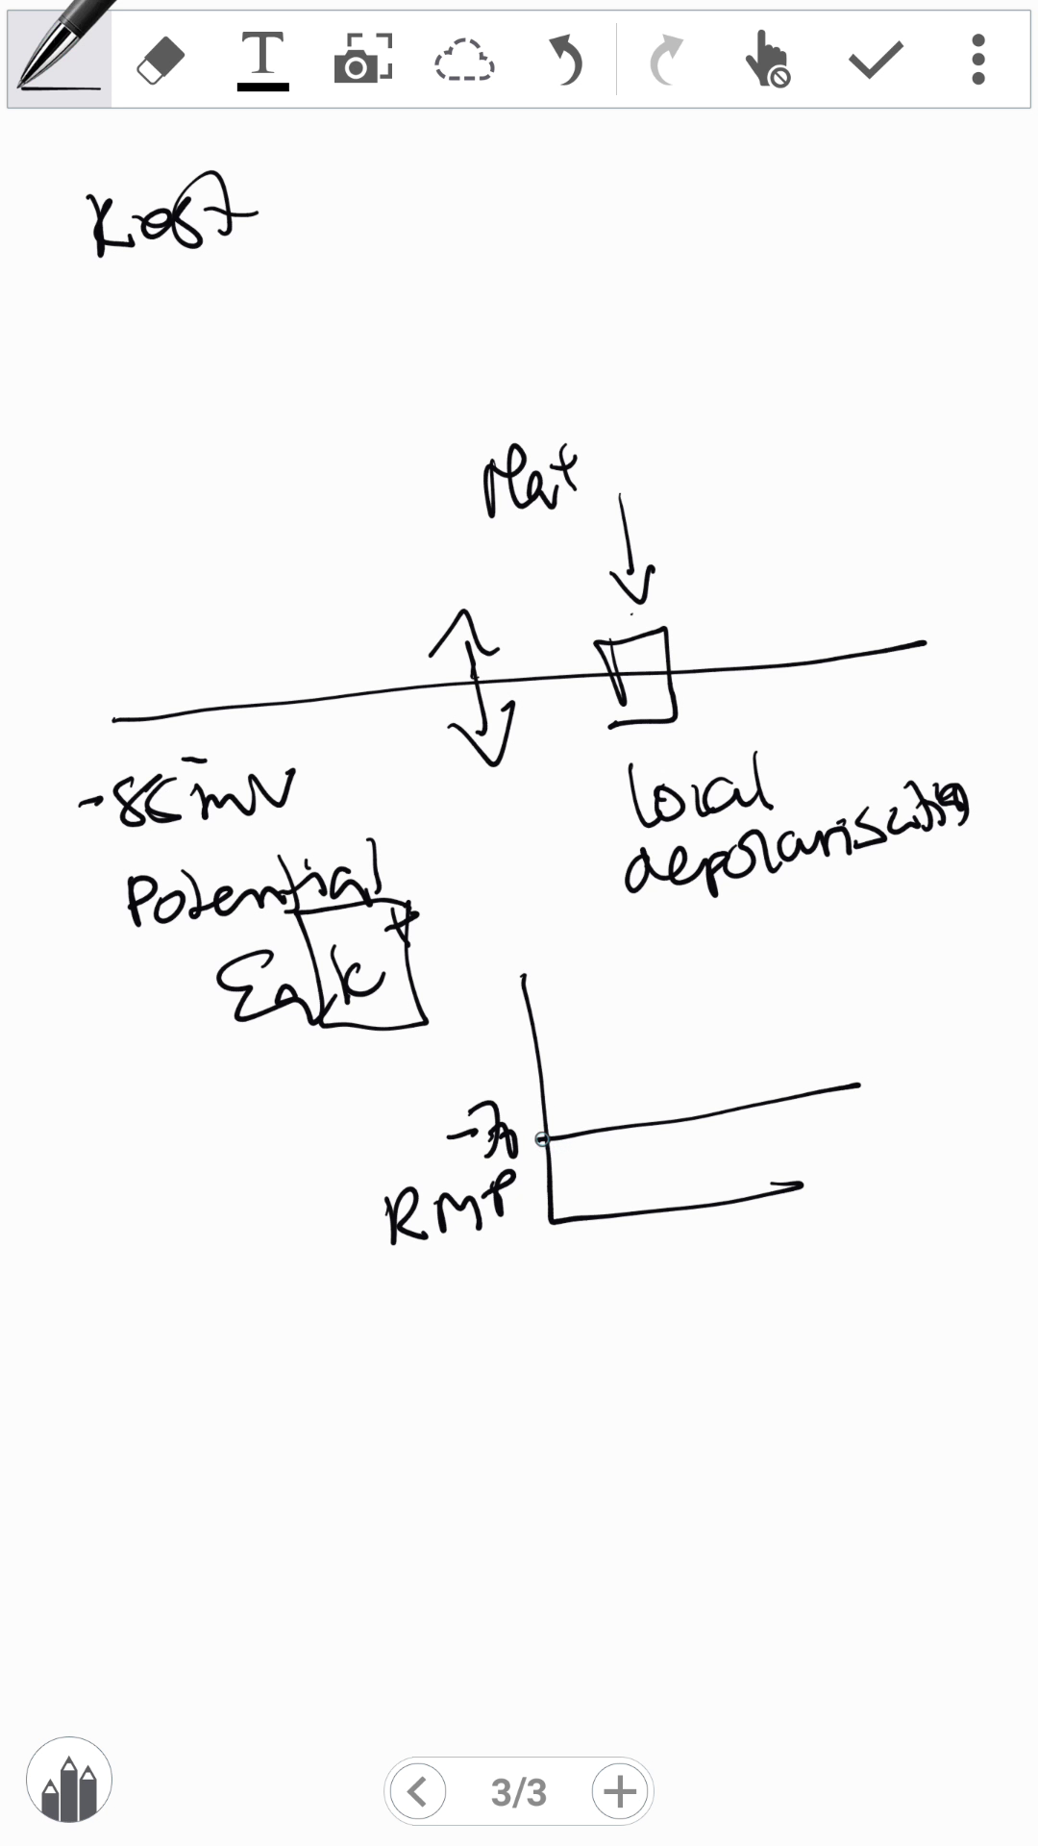
left_click_drag(544, 1134, 606, 1089)
mouse_move(449, 1011)
left_mouse_down()
mouse_move(477, 999)
mouse_move(486, 1048)
left_mouse_up()
mouse_move(508, 1004)
left_mouse_down()
mouse_move(508, 1048)
mouse_move(509, 1025)
left_mouse_up()
left_click_drag(626, 1039, 599, 1087)
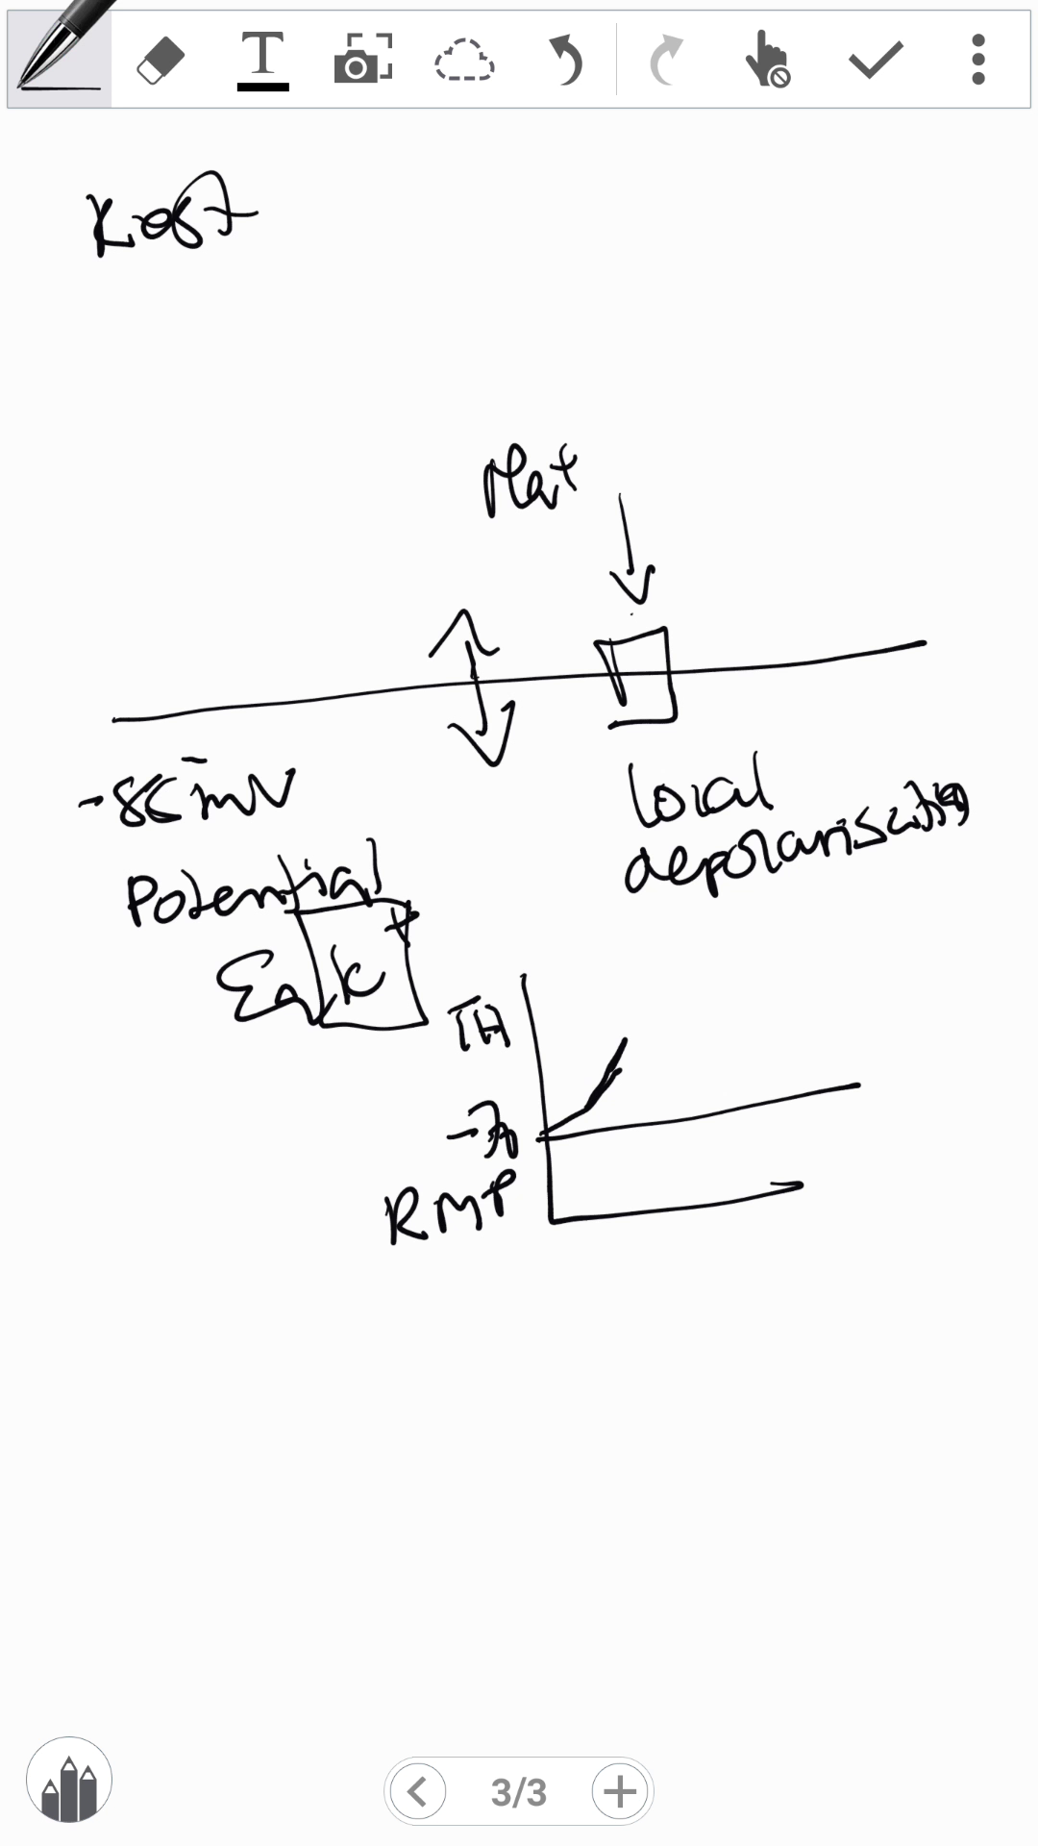
left_click_drag(535, 1028, 872, 954)
left_click_drag(621, 1044, 608, 1064)
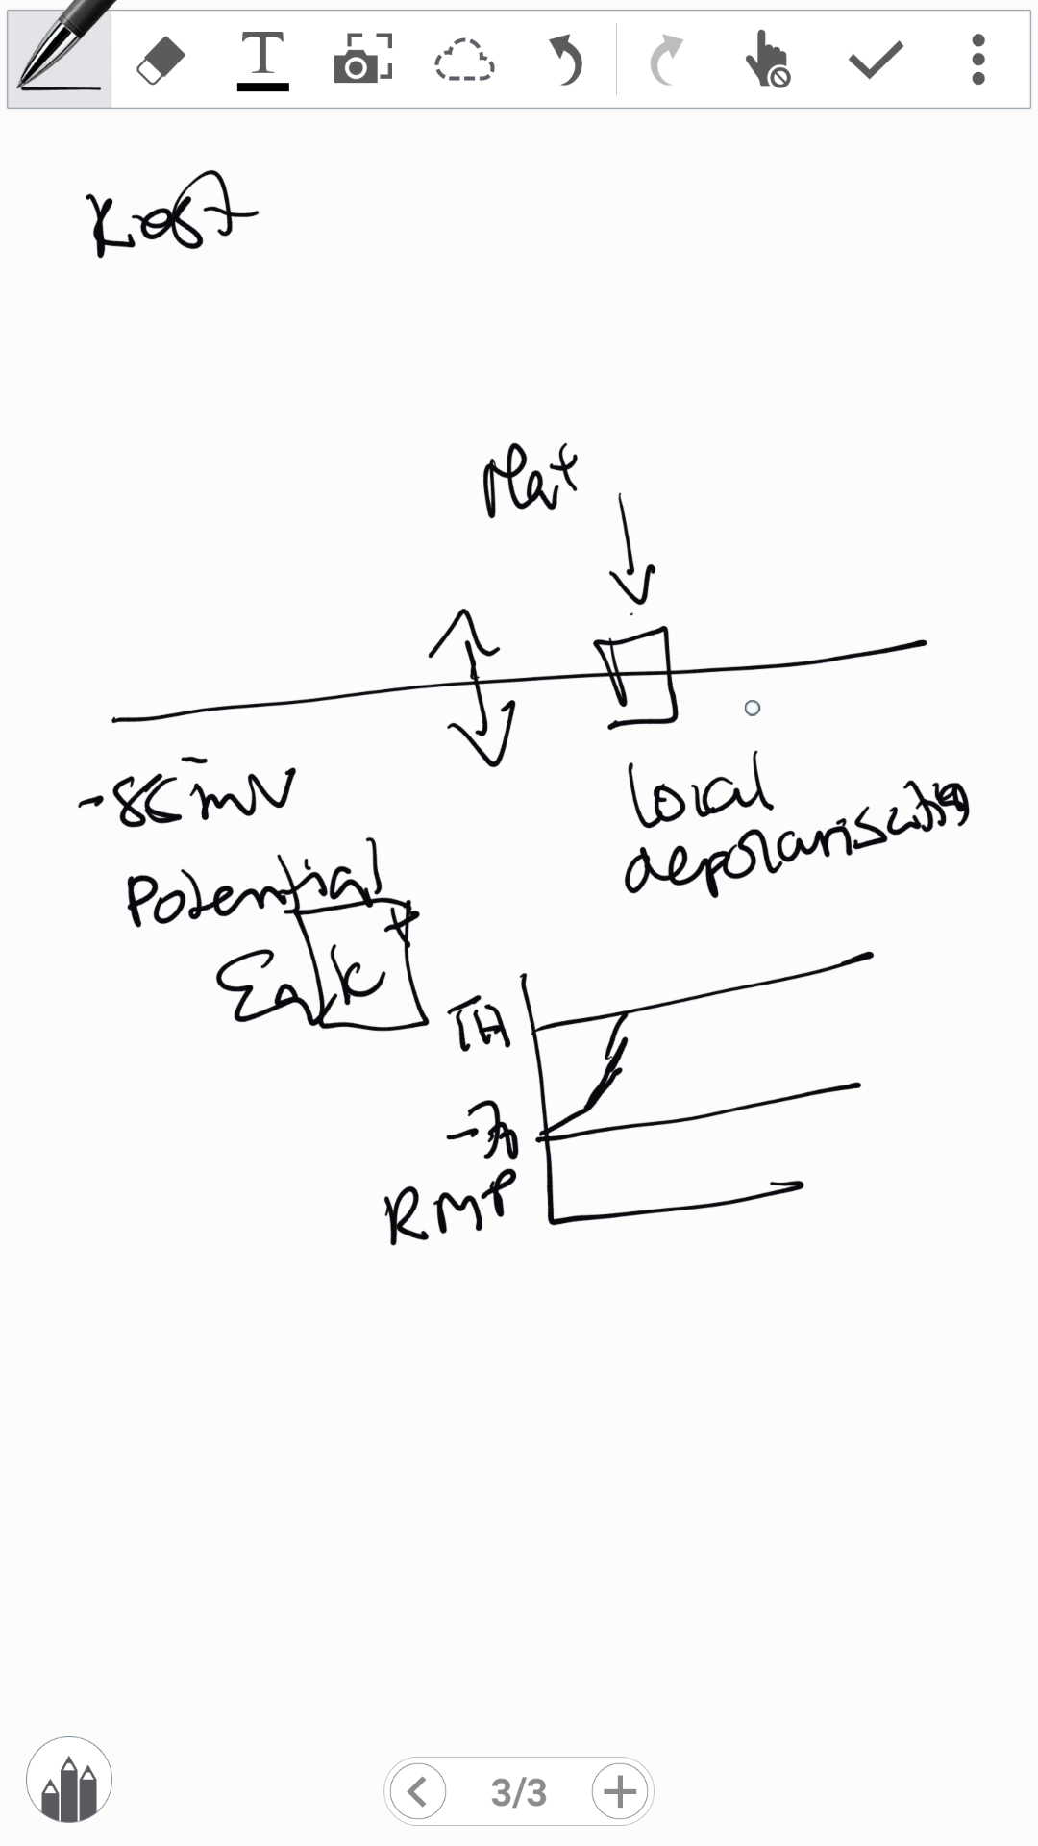
Draw an arrow along the membrane to a second channel box labelled VGC with its ion
mouse_move(704, 709)
left_mouse_down()
mouse_move(852, 681)
mouse_move(838, 723)
mouse_move(869, 678)
left_mouse_up()
mouse_move(847, 626)
left_mouse_down()
mouse_move(883, 620)
mouse_move(879, 683)
left_mouse_up()
left_click_drag(938, 624, 902, 639)
left_click_drag(812, 538, 844, 535)
mouse_move(876, 524)
left_mouse_down()
mouse_move(851, 550)
mouse_move(922, 556)
left_mouse_up()
left_click_drag(835, 456, 827, 515)
mouse_move(825, 486)
left_mouse_down()
mouse_move(871, 451)
mouse_move(908, 469)
mouse_move(914, 495)
left_mouse_up()
left_click_drag(904, 471, 933, 461)
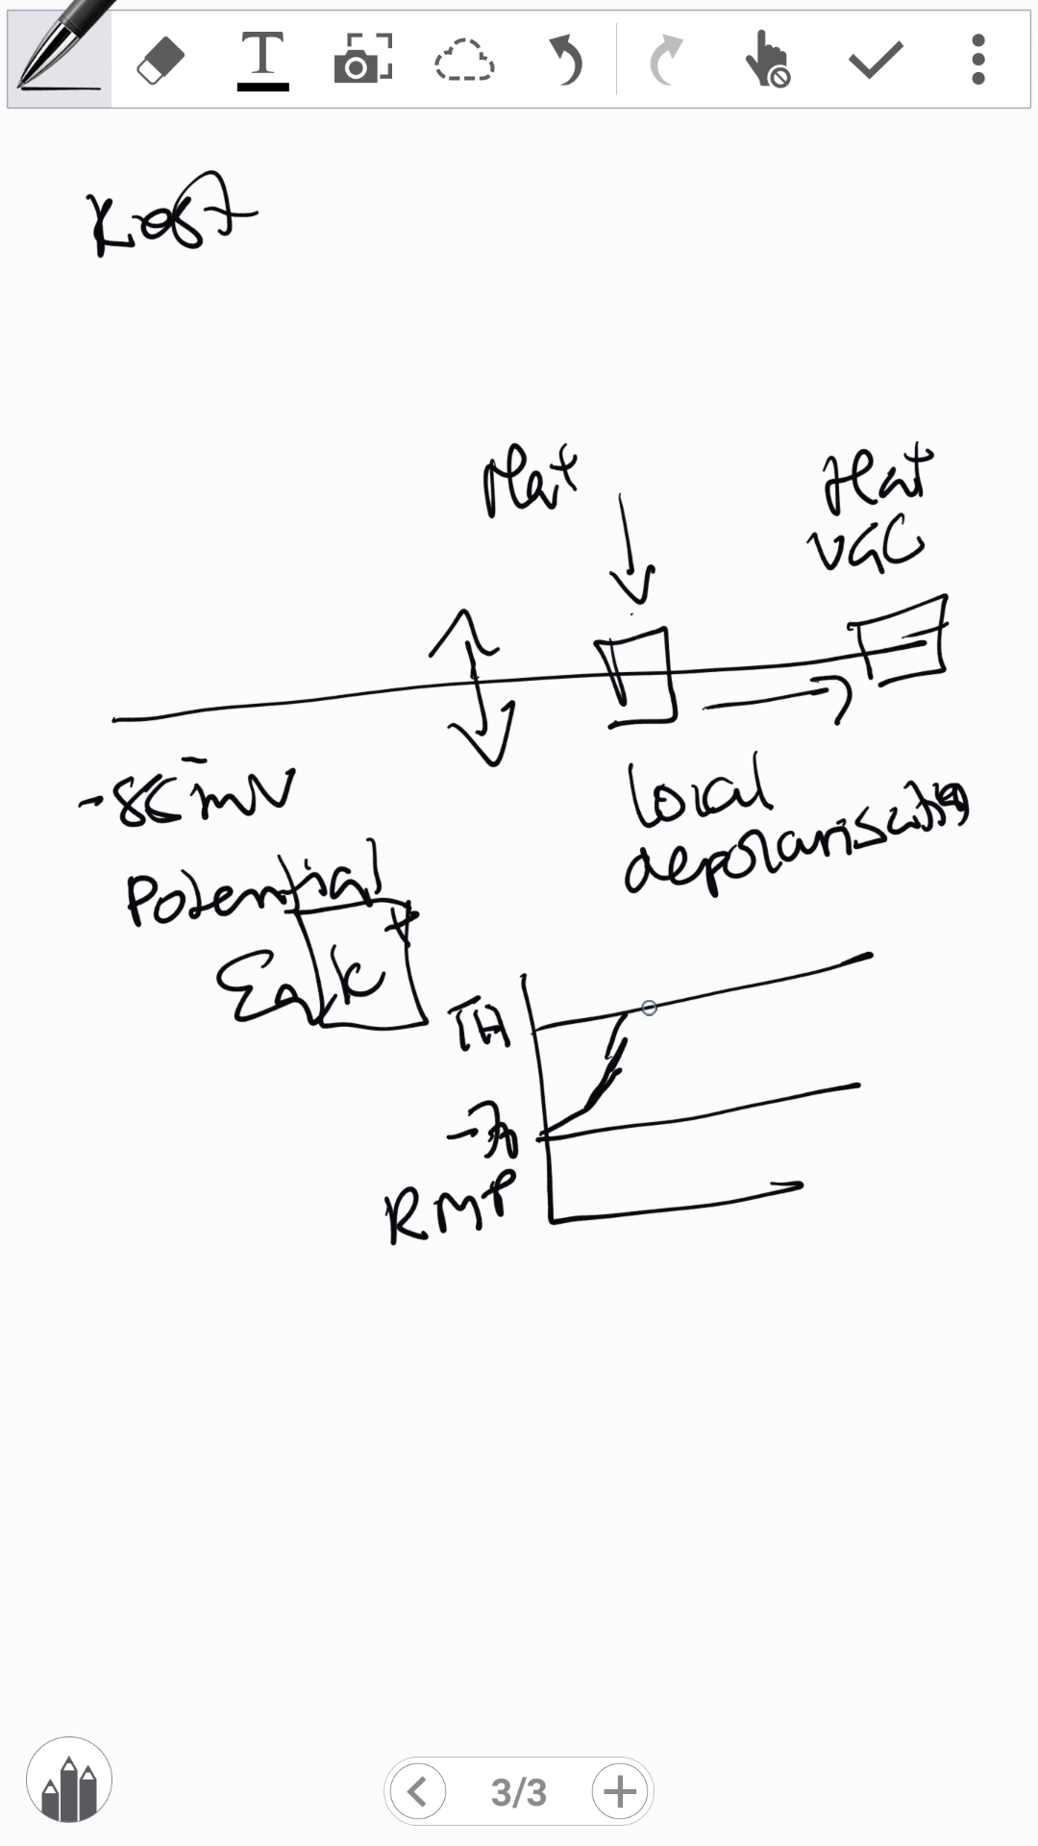
Extend the curve past TH to a peak labelled Depolarisation, noting 'open' by the VGC
left_click_drag(613, 1011, 639, 848)
mouse_move(901, 568)
left_mouse_down()
mouse_move(898, 711)
mouse_move(928, 731)
mouse_move(961, 684)
mouse_move(990, 690)
mouse_move(1000, 658)
left_mouse_up()
left_click_drag(636, 908, 623, 1011)
mouse_move(554, 940)
left_mouse_down()
mouse_move(567, 970)
mouse_move(692, 938)
mouse_move(727, 943)
left_mouse_up()
mouse_move(639, 889)
left_mouse_down()
mouse_move(687, 909)
mouse_move(711, 964)
left_mouse_up()
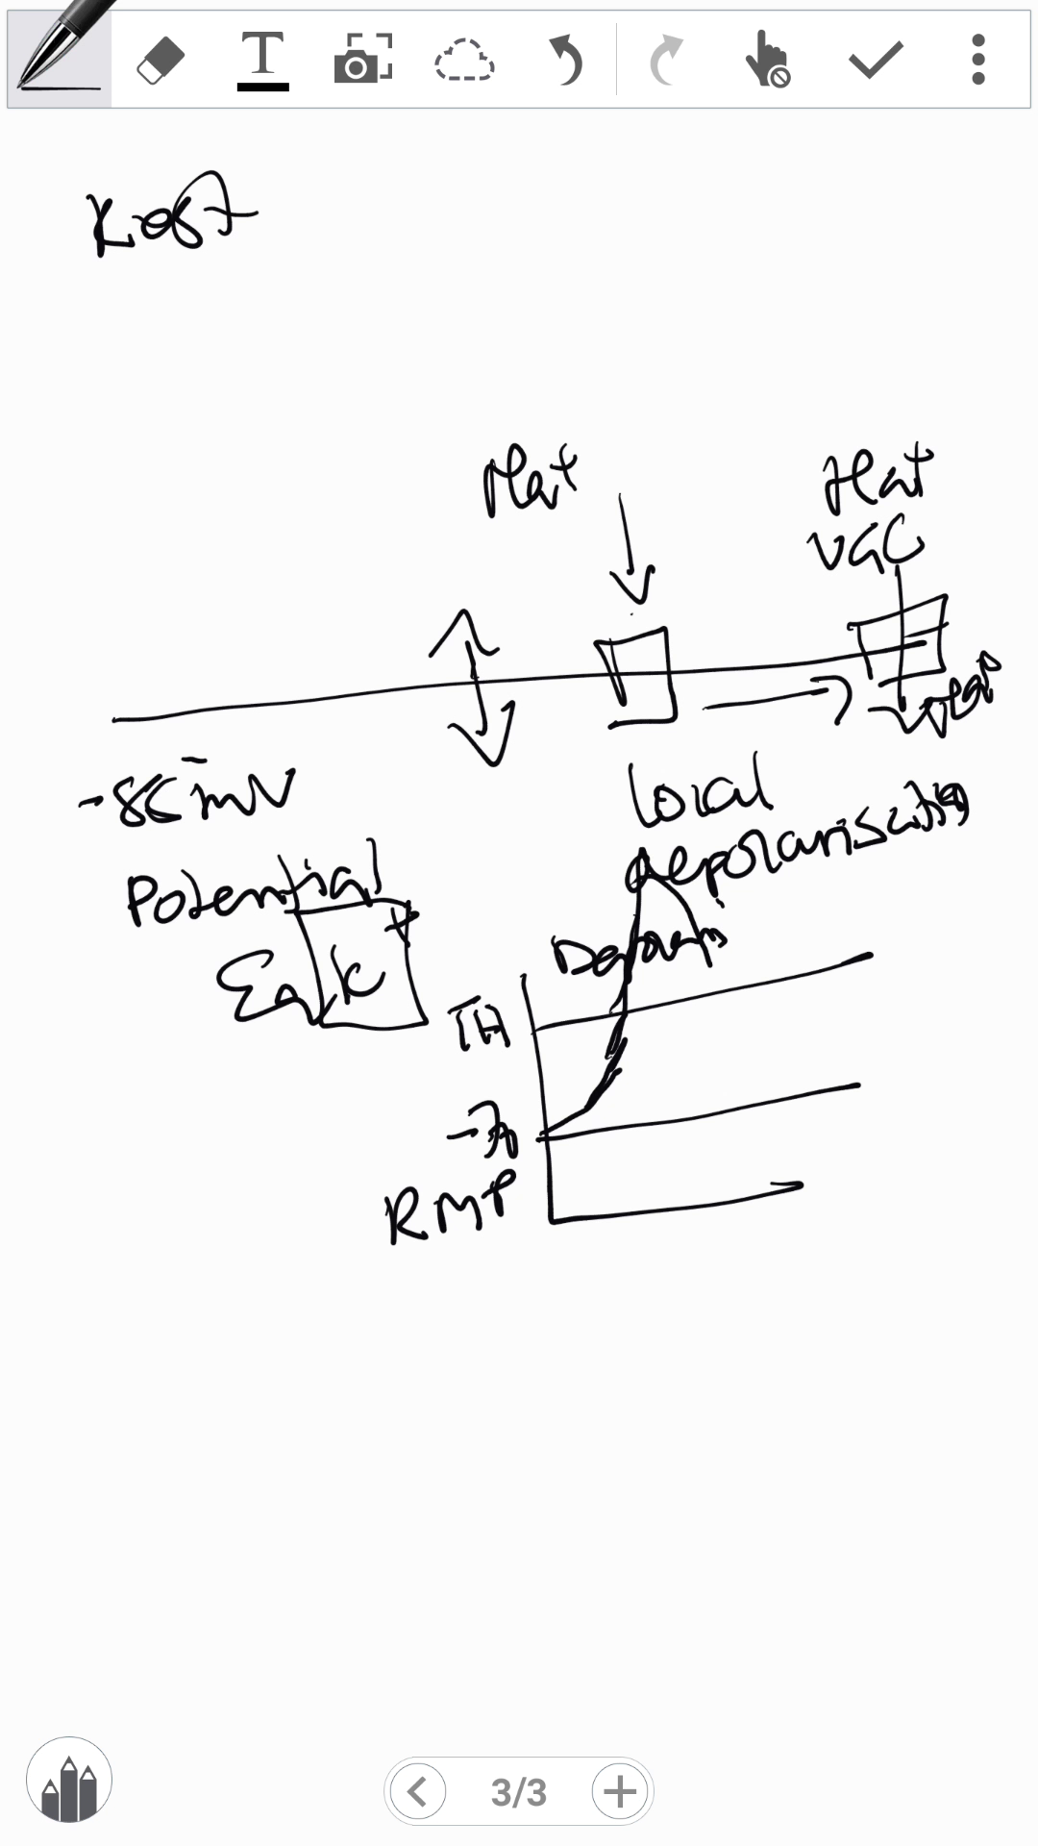
Write 'K+ VGC' under the graph, draw the falling phase with undershoot, and return to page 2
mouse_move(591, 1333)
left_mouse_down()
mouse_move(704, 1355)
mouse_move(756, 1351)
left_mouse_up()
mouse_move(473, 1335)
left_mouse_down()
mouse_move(500, 1384)
mouse_move(523, 1391)
left_mouse_up()
mouse_move(527, 1336)
left_mouse_down()
mouse_move(521, 1383)
mouse_move(540, 1351)
left_mouse_up()
left_click_drag(693, 1411, 828, 1318)
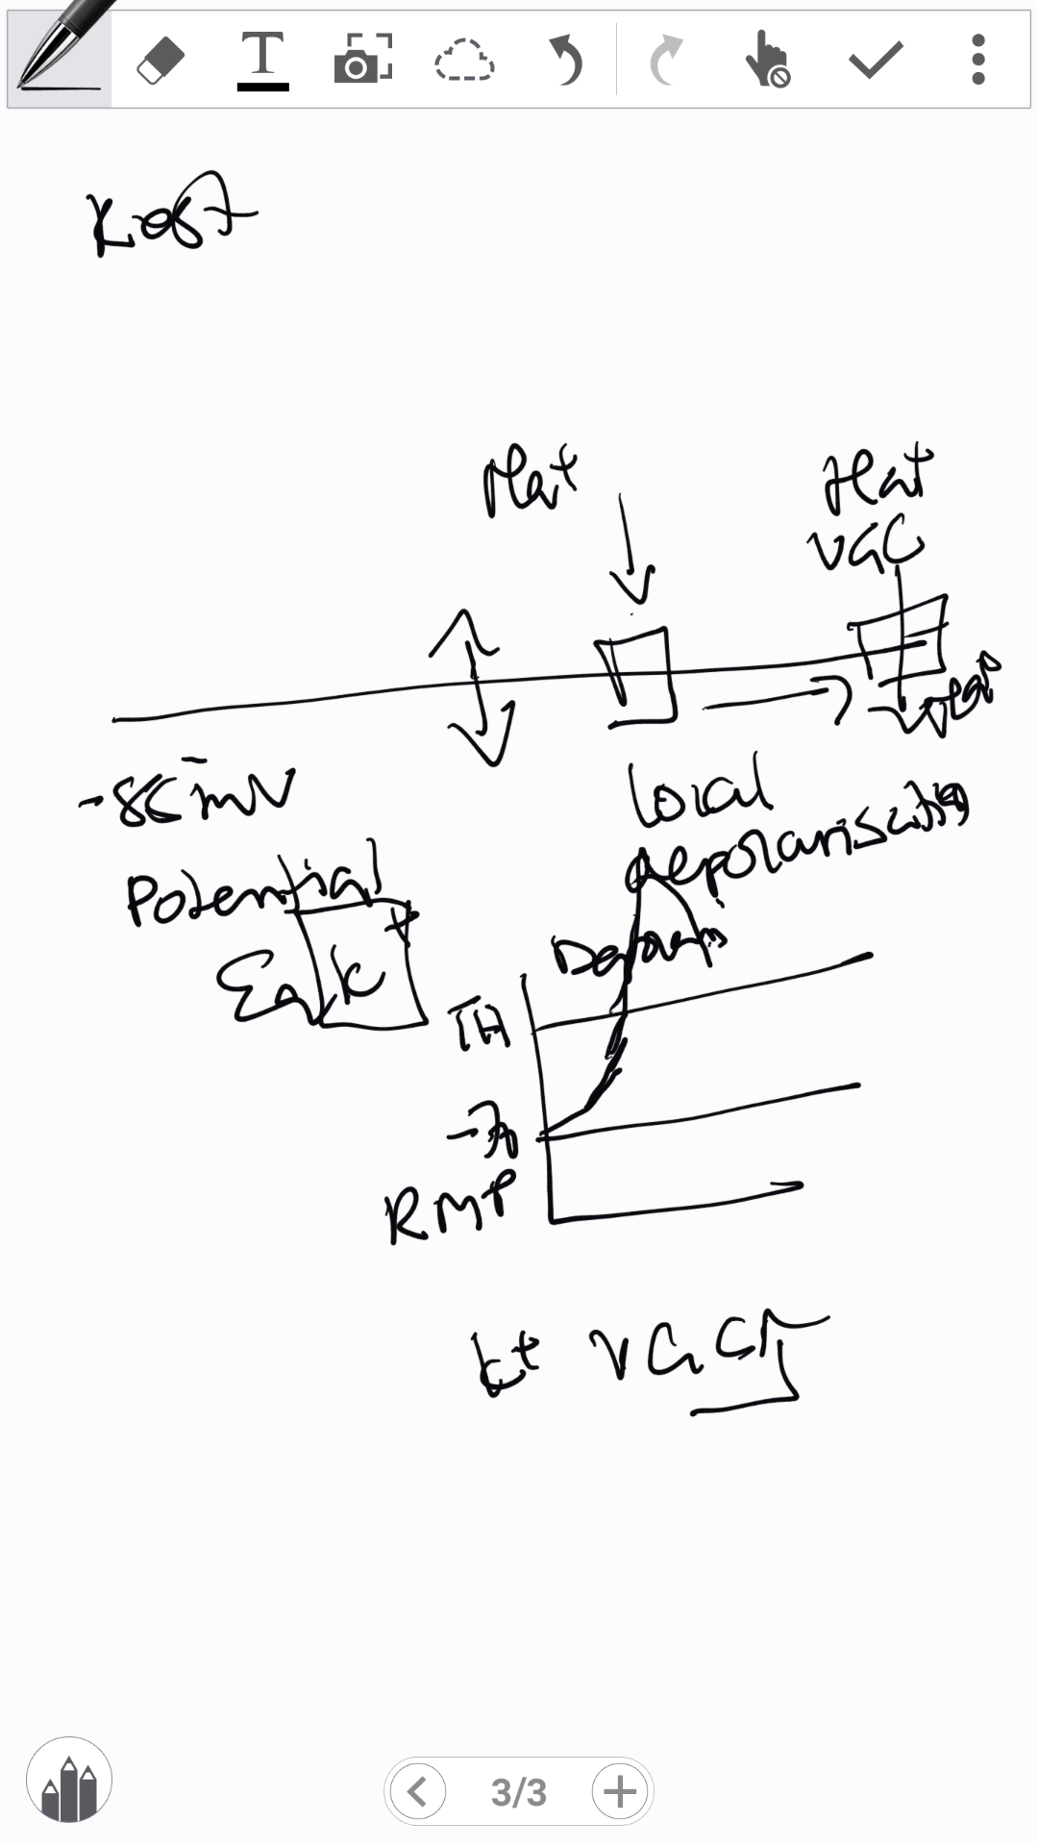
mouse_move(710, 947)
left_mouse_down()
mouse_move(778, 1117)
mouse_move(880, 1118)
mouse_move(890, 1069)
mouse_move(904, 1070)
left_mouse_up()
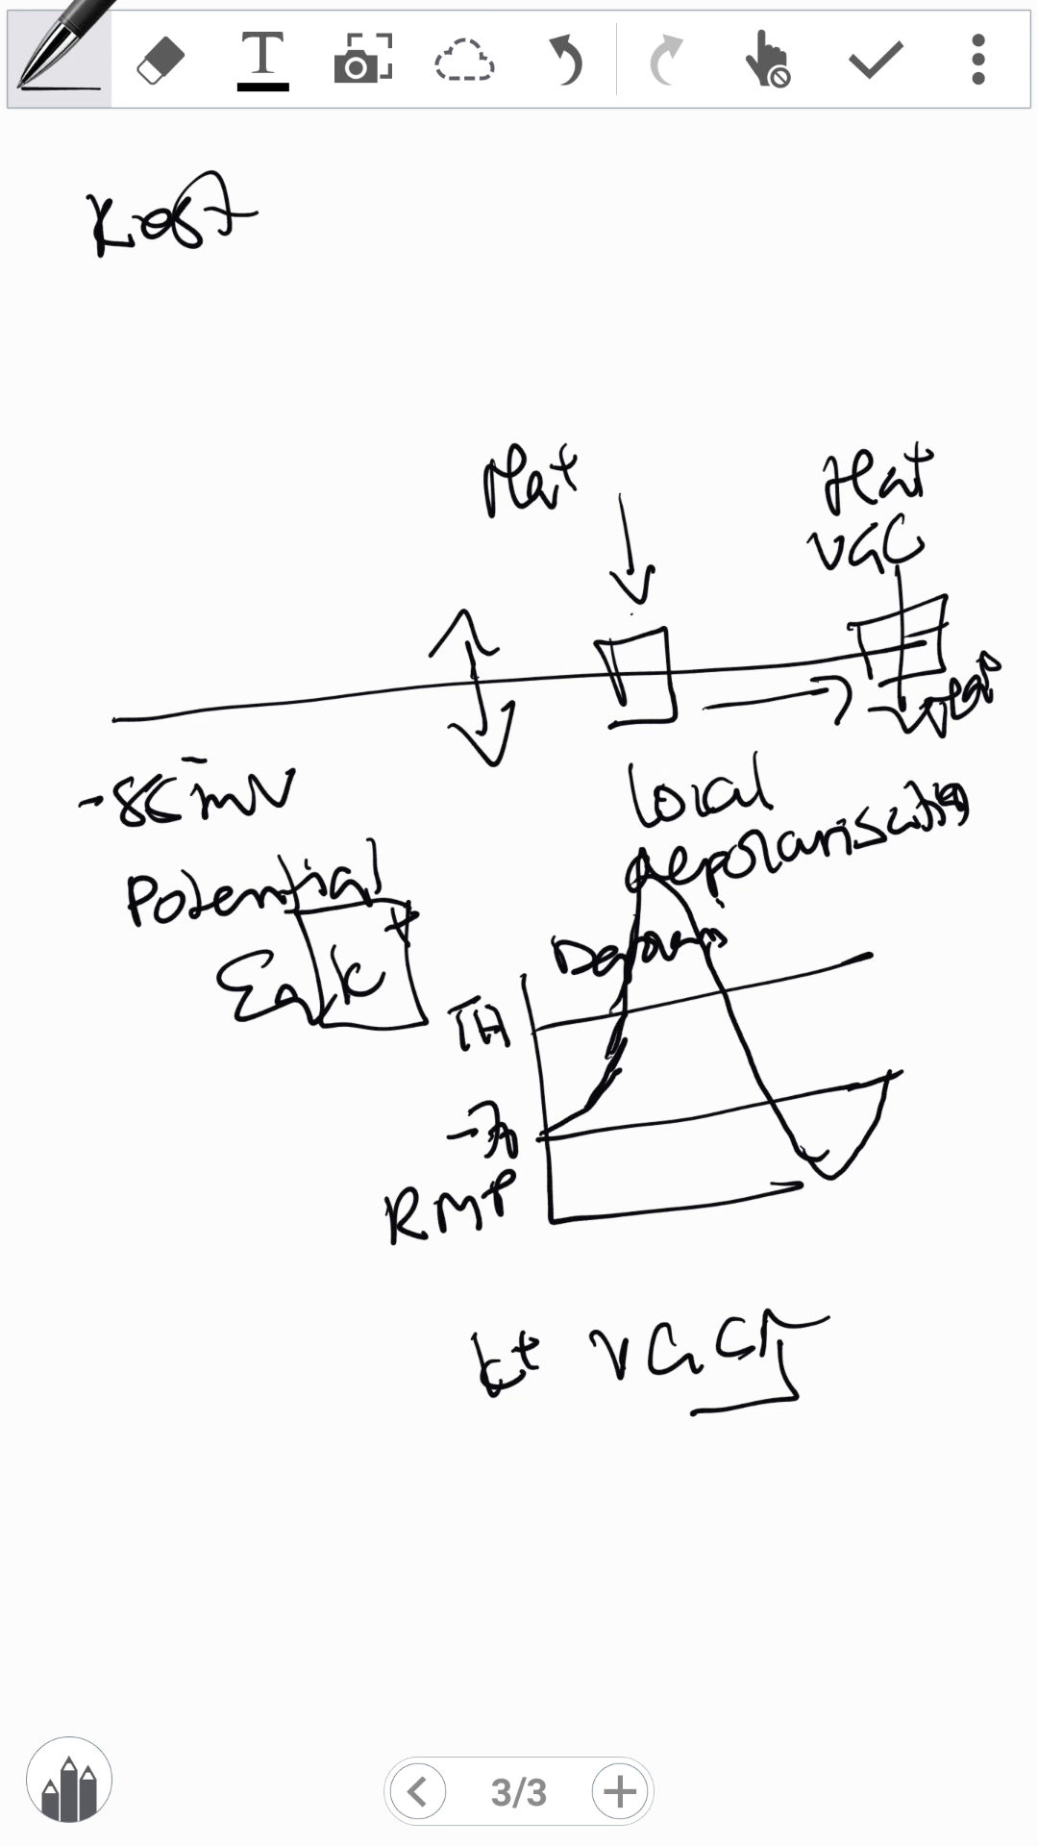
left_click(417, 1791)
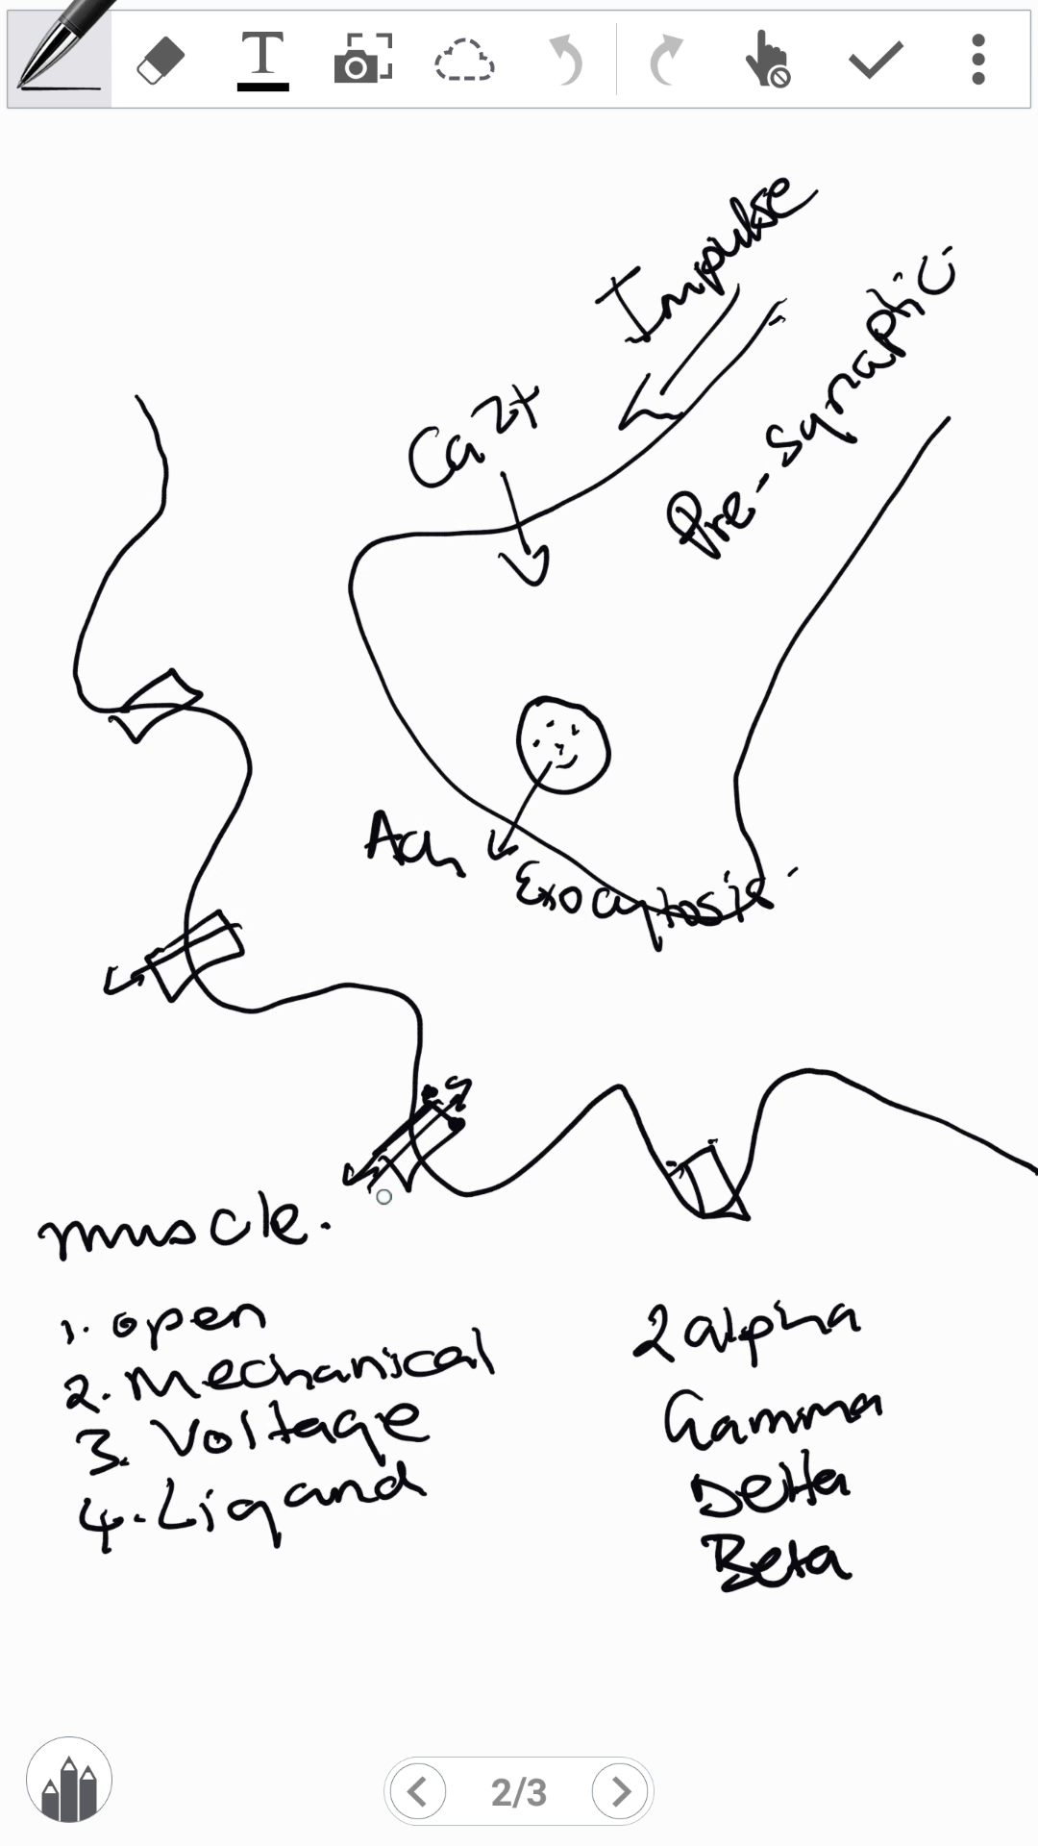
Label a Na+ VGC channel on the muscle membrane and draw a dashed AP arrow beneath it
mouse_move(348, 1227)
left_mouse_down()
mouse_move(356, 1265)
mouse_move(421, 1225)
mouse_move(407, 1242)
mouse_move(448, 1267)
mouse_move(471, 1267)
left_mouse_up()
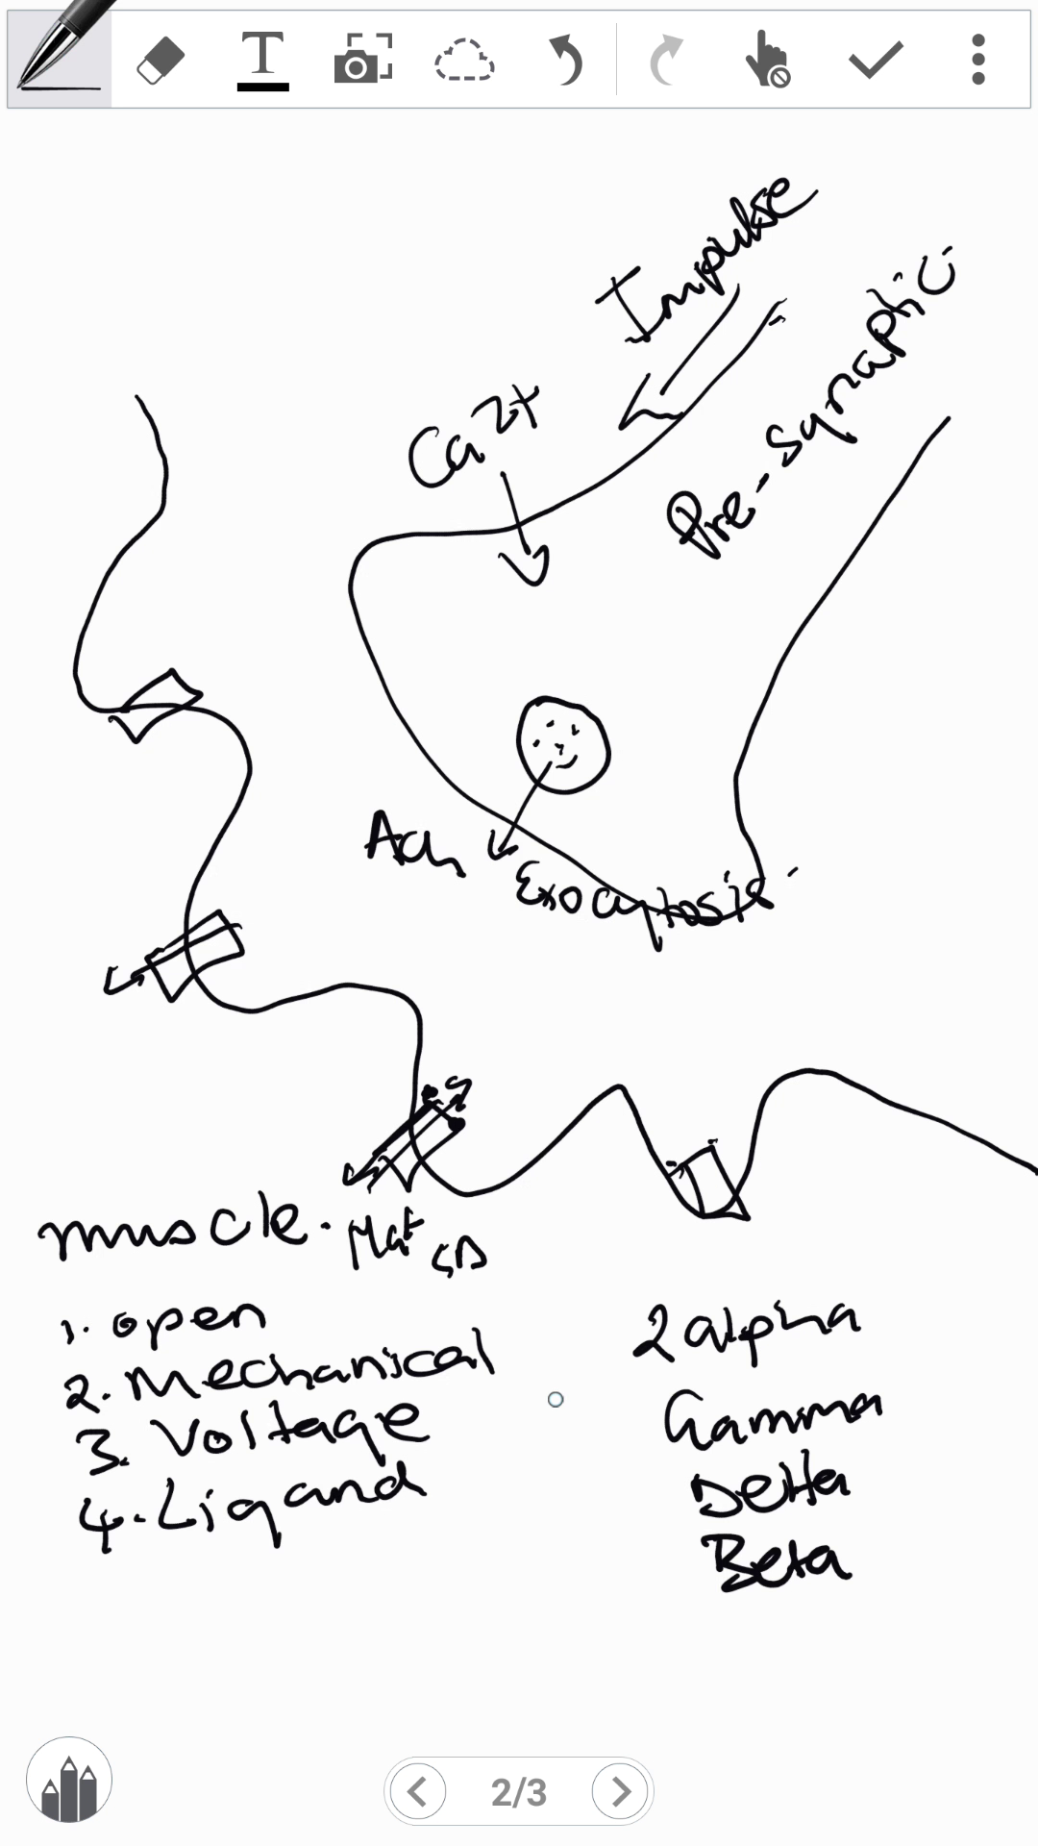
mouse_move(537, 1261)
left_mouse_down()
mouse_move(812, 1240)
mouse_move(805, 1206)
mouse_move(825, 1229)
left_mouse_up()
mouse_move(763, 1015)
left_mouse_down()
mouse_move(781, 1042)
mouse_move(837, 1040)
left_mouse_up()
mouse_move(775, 959)
left_mouse_down()
mouse_move(761, 1002)
mouse_move(800, 969)
left_mouse_up()
mouse_move(798, 952)
left_mouse_down()
mouse_move(793, 990)
mouse_move(823, 988)
left_mouse_up()
mouse_move(823, 953)
left_mouse_down()
mouse_move(852, 944)
mouse_move(841, 967)
left_mouse_up()
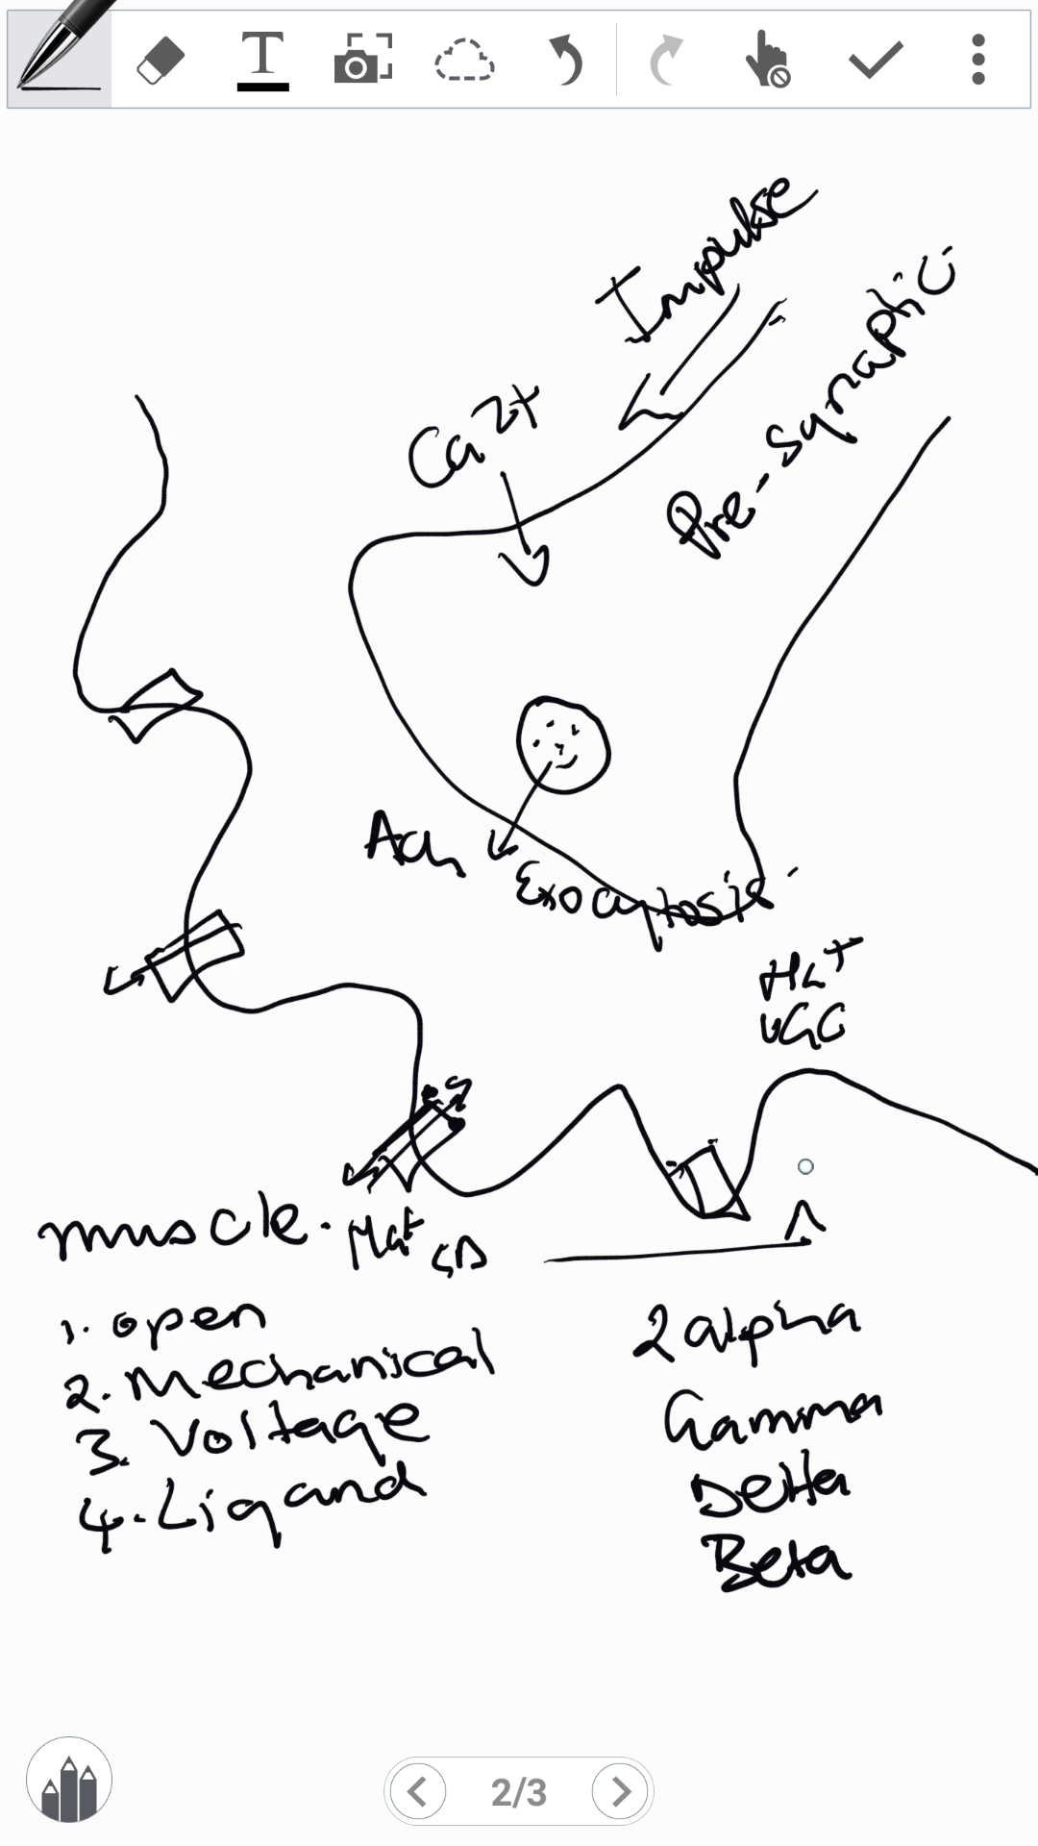
mouse_move(787, 1133)
left_mouse_down()
mouse_move(798, 1158)
mouse_move(813, 1139)
mouse_move(817, 1157)
mouse_move(868, 1152)
left_mouse_up()
left_click_drag(874, 1152, 936, 1145)
mouse_move(928, 1117)
left_mouse_down()
mouse_move(950, 1123)
mouse_move(929, 1162)
left_mouse_up()
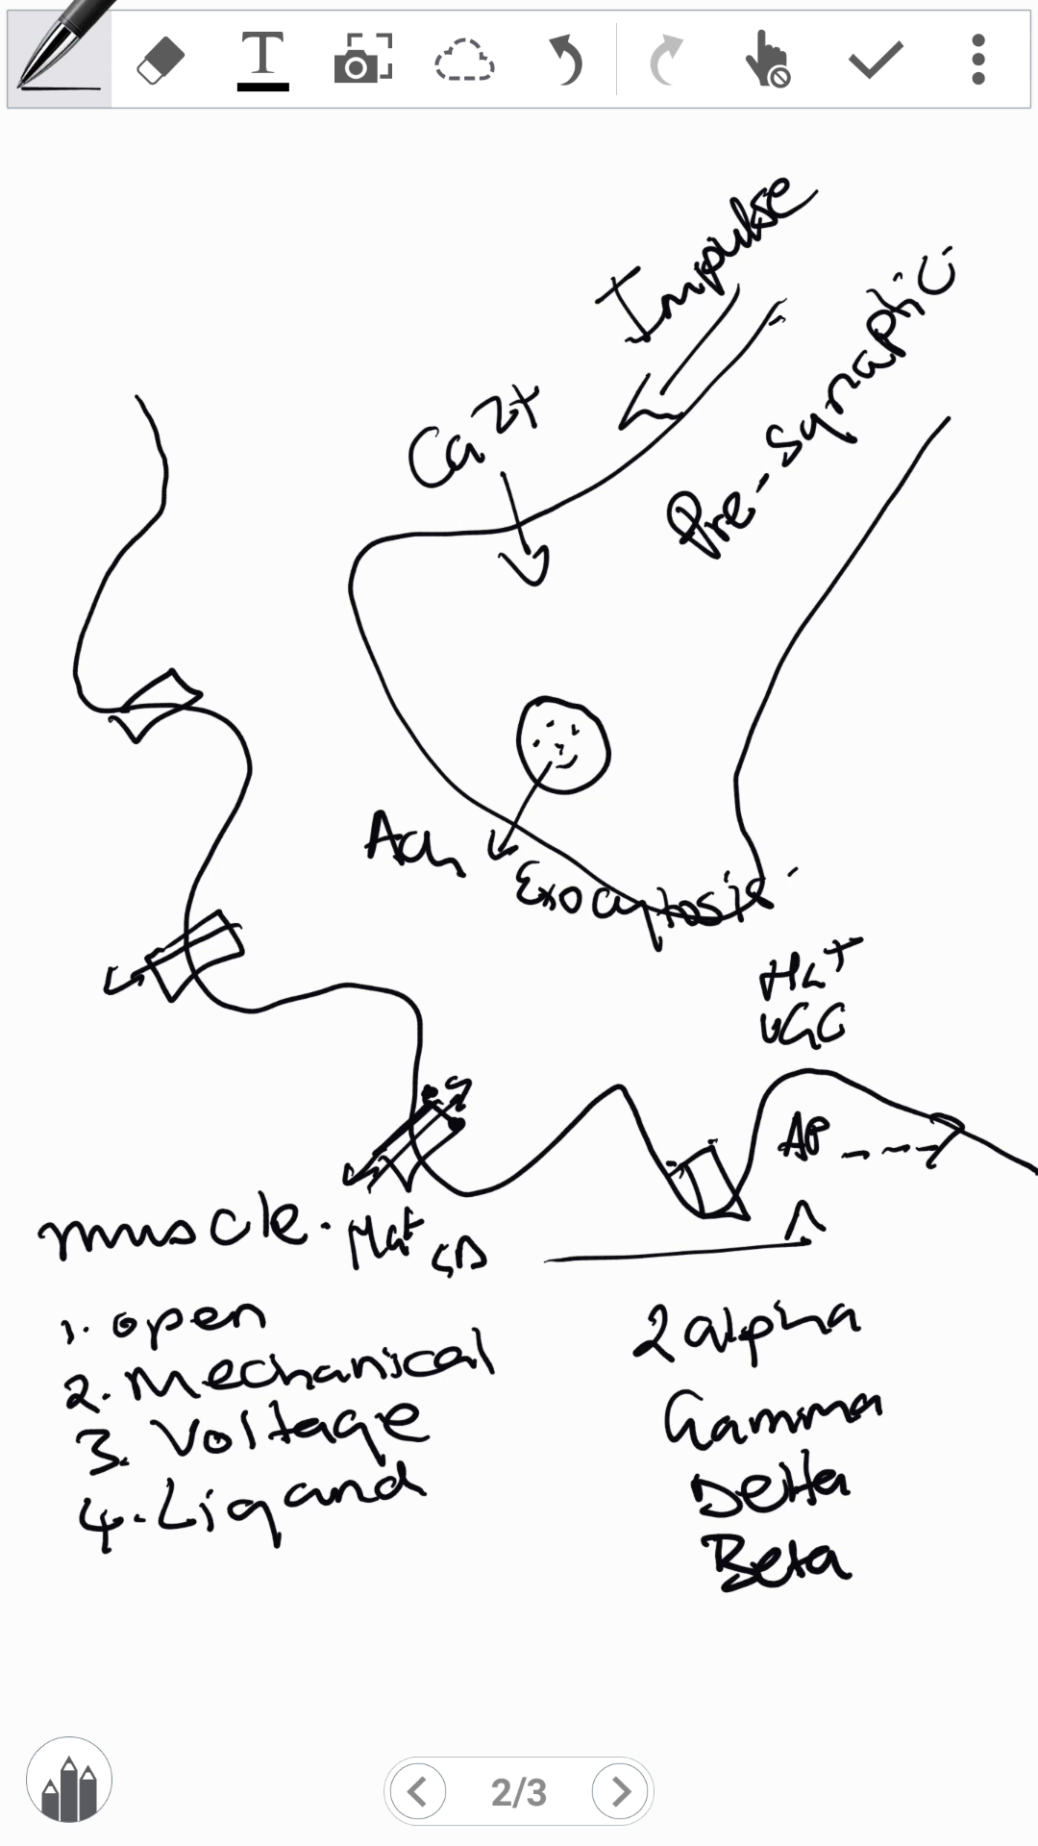
Draw a channel box on the upper-left membrane, labelled 'AC.hase', and write 'A-ch' in the cleft
mouse_move(101, 544)
left_mouse_down()
mouse_move(123, 544)
mouse_move(203, 596)
mouse_move(86, 625)
left_mouse_up()
mouse_move(36, 536)
left_mouse_down()
mouse_move(87, 531)
mouse_move(92, 519)
mouse_move(137, 527)
left_mouse_up()
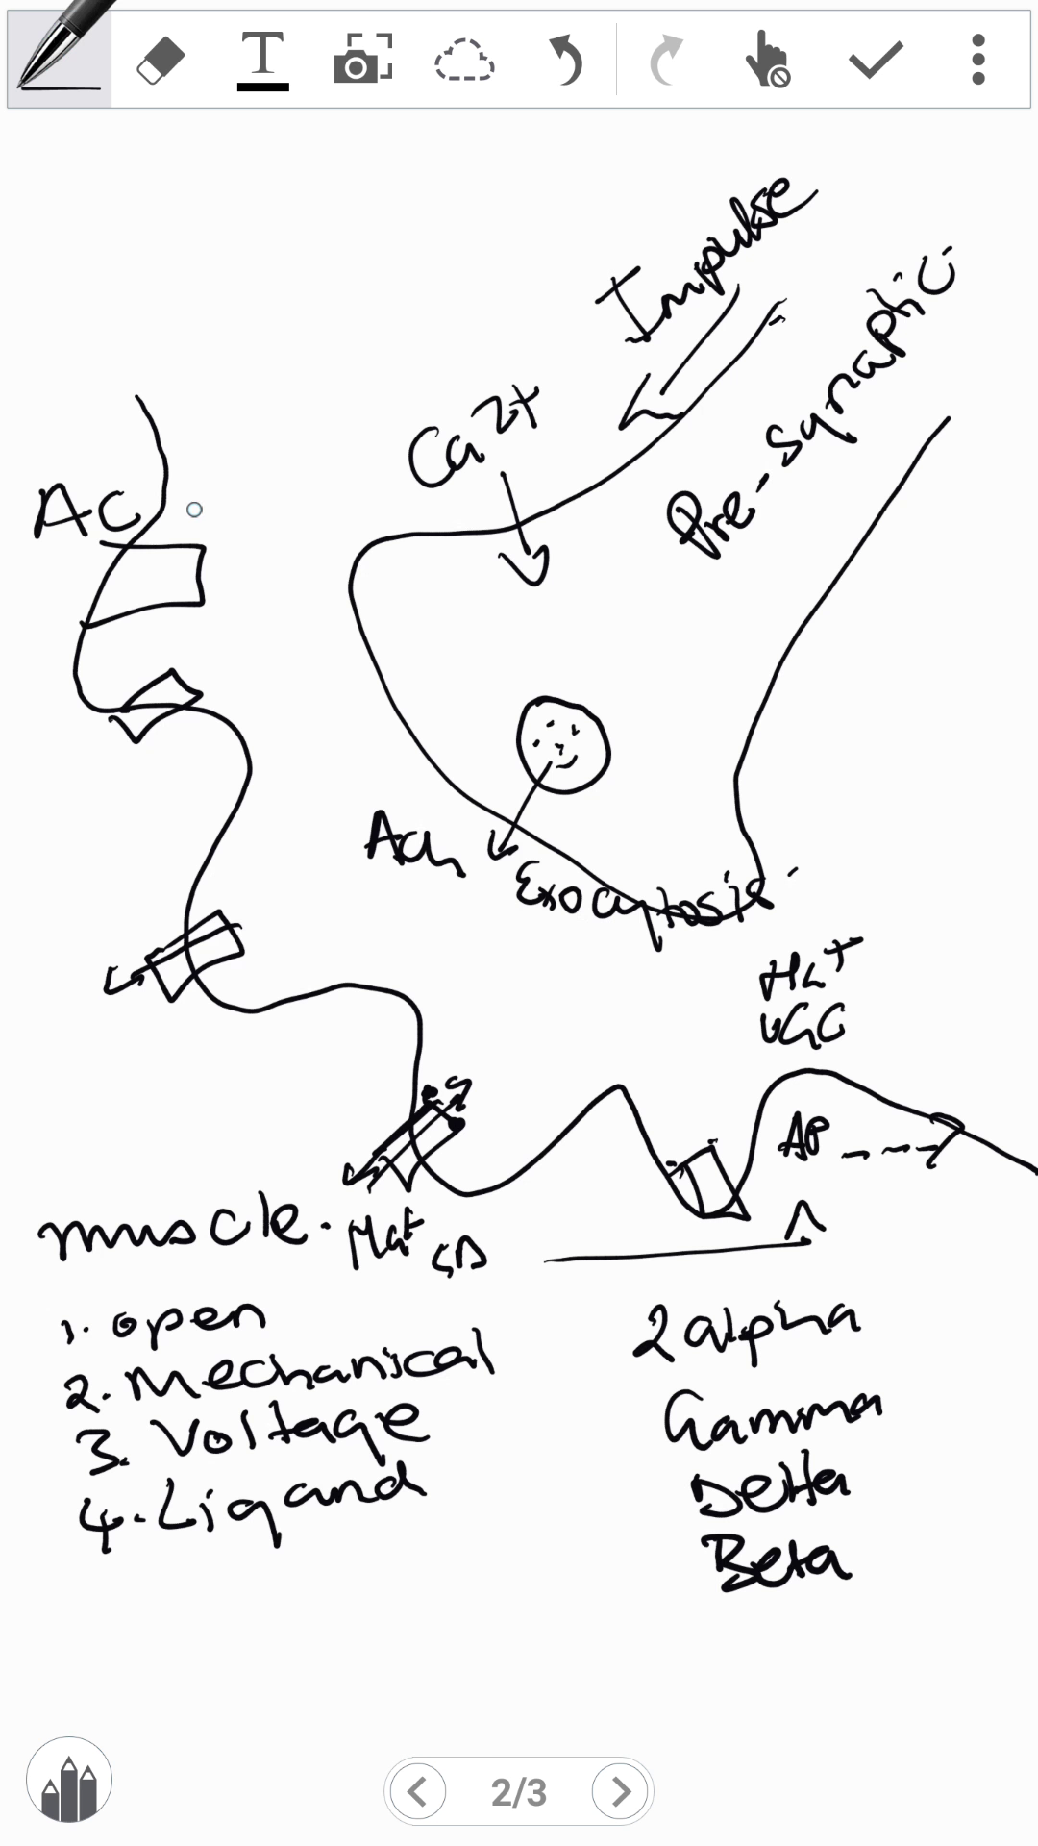
left_click_drag(167, 477, 167, 517)
mouse_move(146, 519)
left_mouse_down()
mouse_move(183, 502)
mouse_move(269, 524)
mouse_move(300, 515)
left_mouse_up()
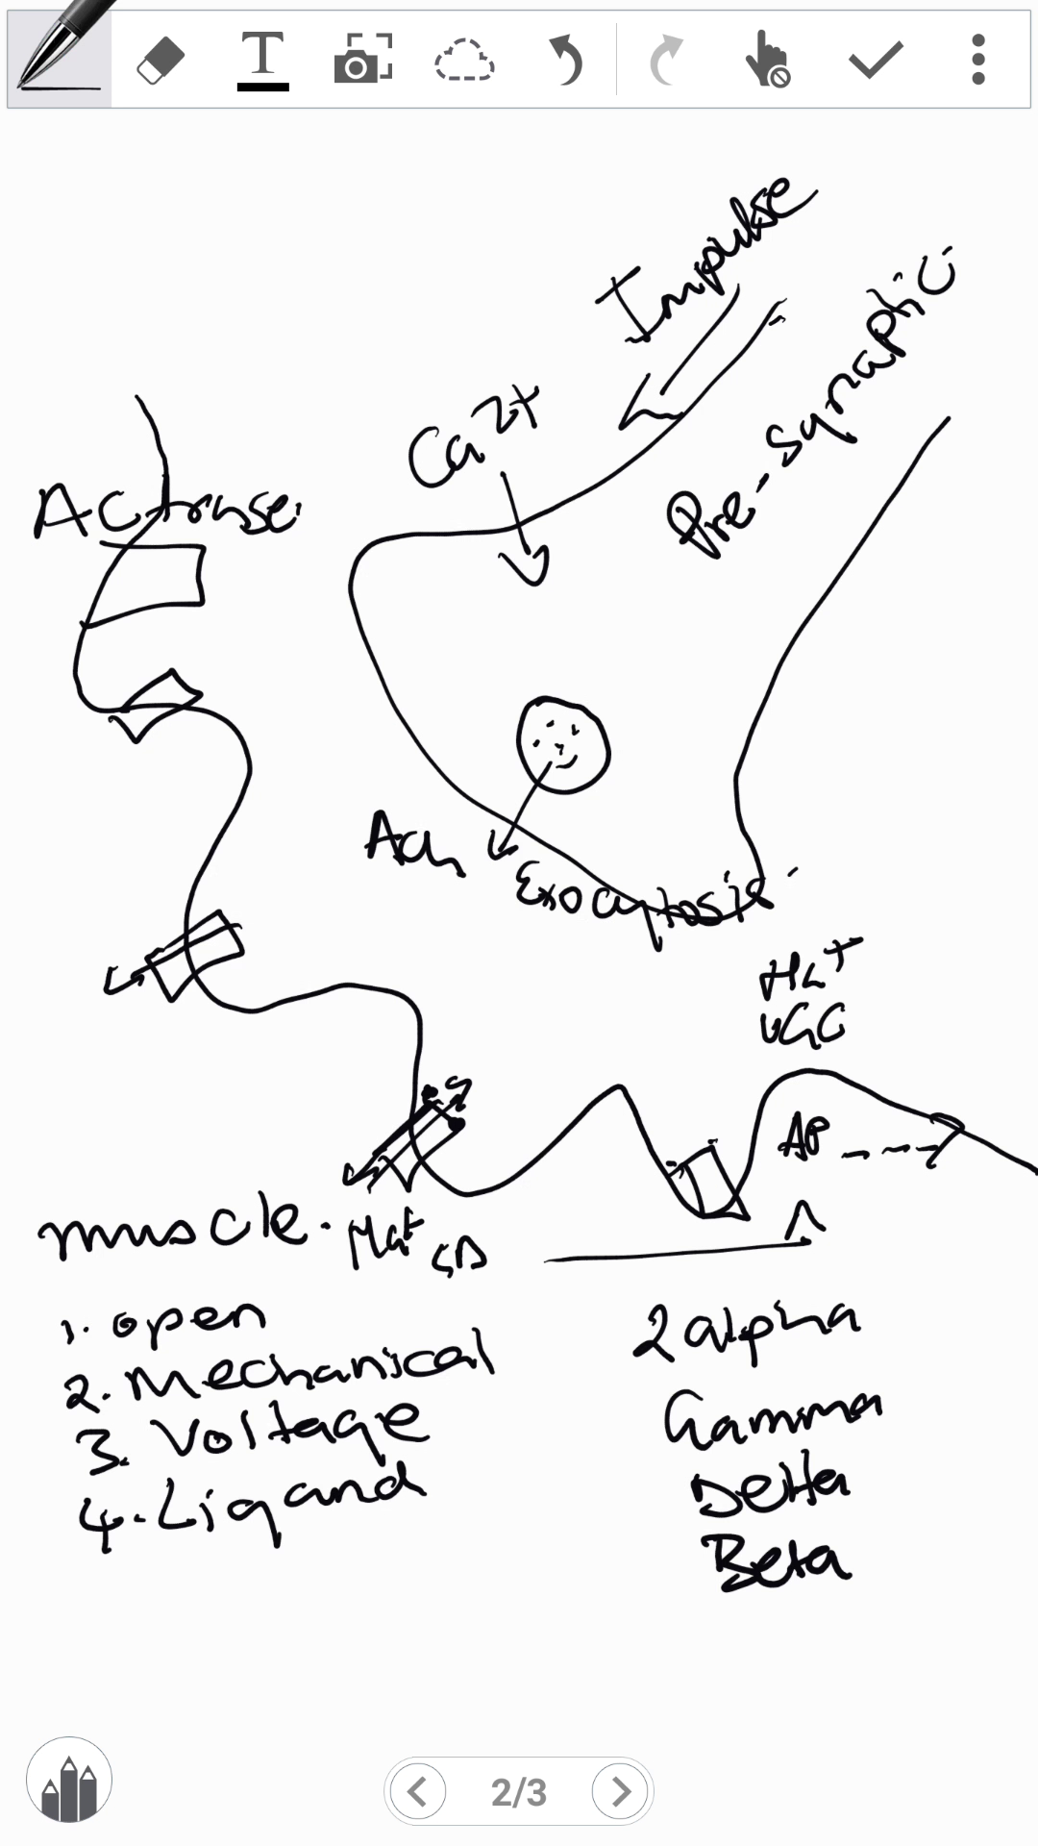
mouse_move(216, 646)
left_mouse_down()
mouse_move(231, 615)
mouse_move(251, 649)
mouse_move(284, 615)
mouse_move(404, 630)
mouse_move(351, 667)
mouse_move(445, 679)
mouse_move(440, 726)
left_mouse_up()
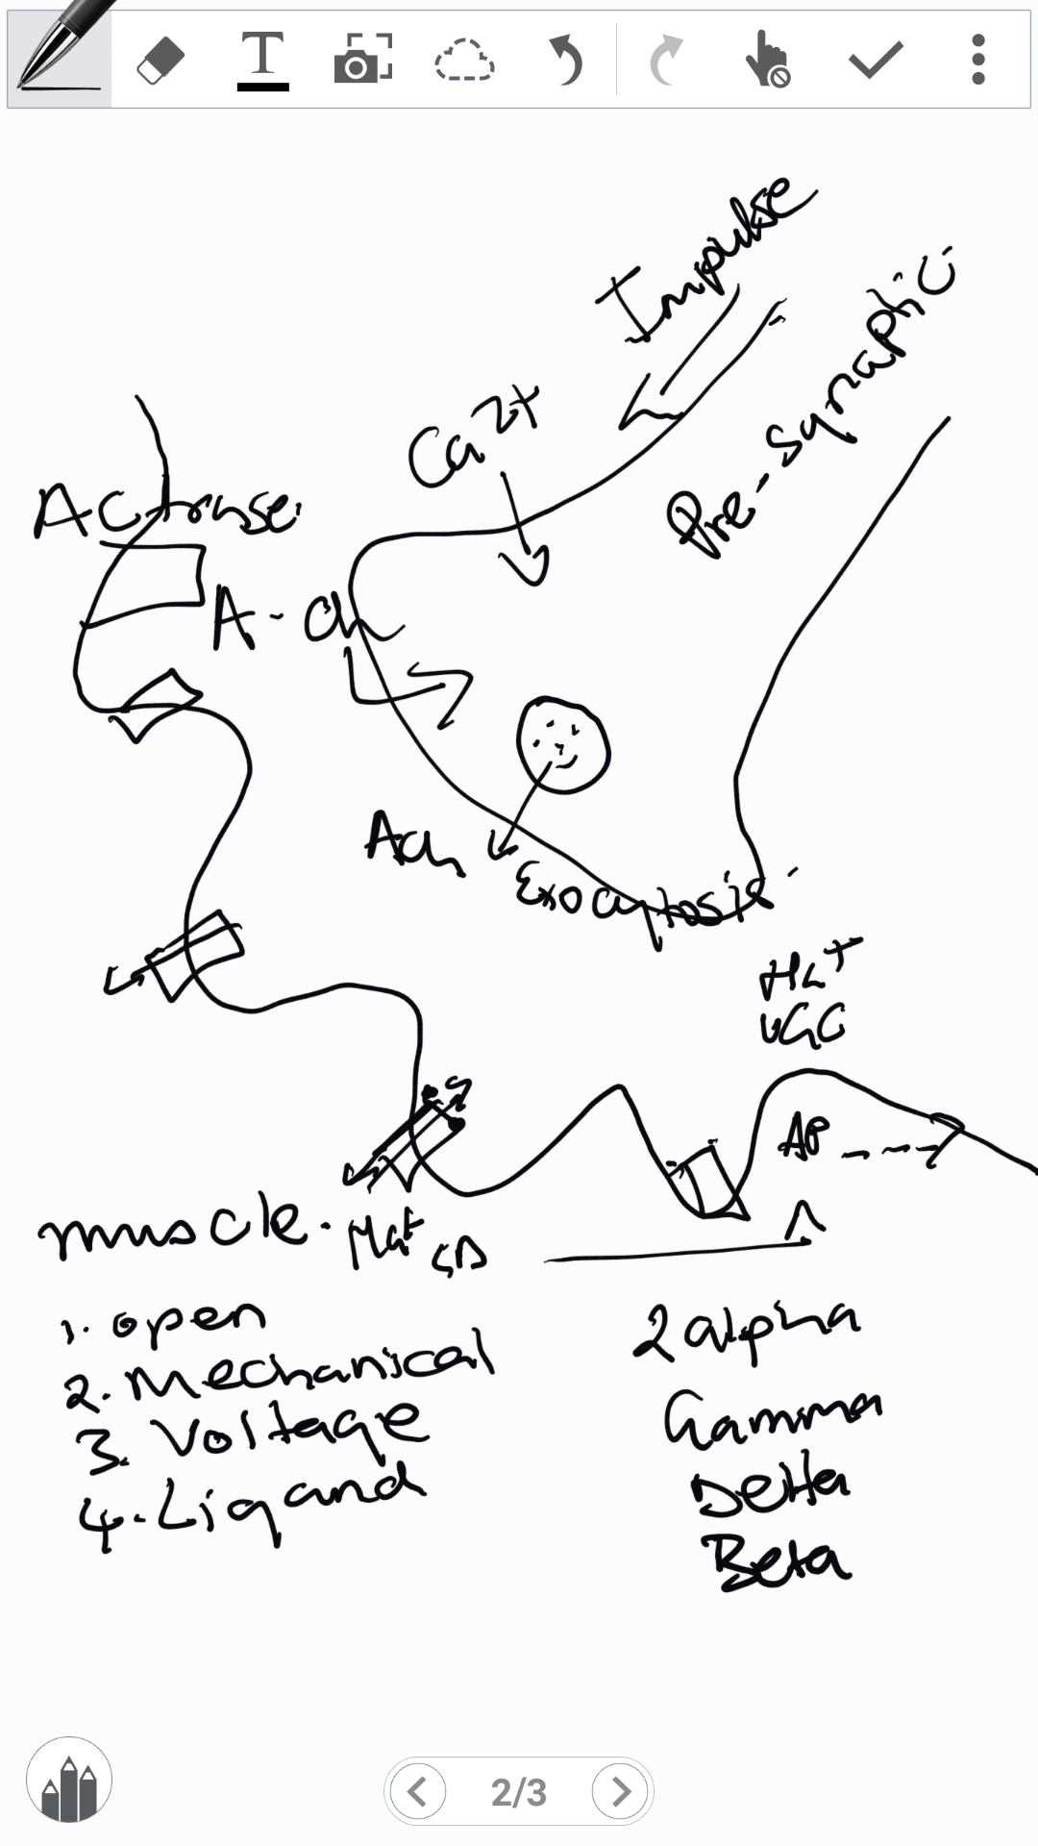
Add a presynaptic channel box and a curved arrow up to a circled 'Ves' note at top-left
mouse_move(375, 690)
left_mouse_down()
mouse_move(412, 723)
mouse_move(380, 684)
left_mouse_up()
mouse_move(228, 567)
left_mouse_down()
mouse_move(210, 333)
mouse_move(216, 349)
left_mouse_up()
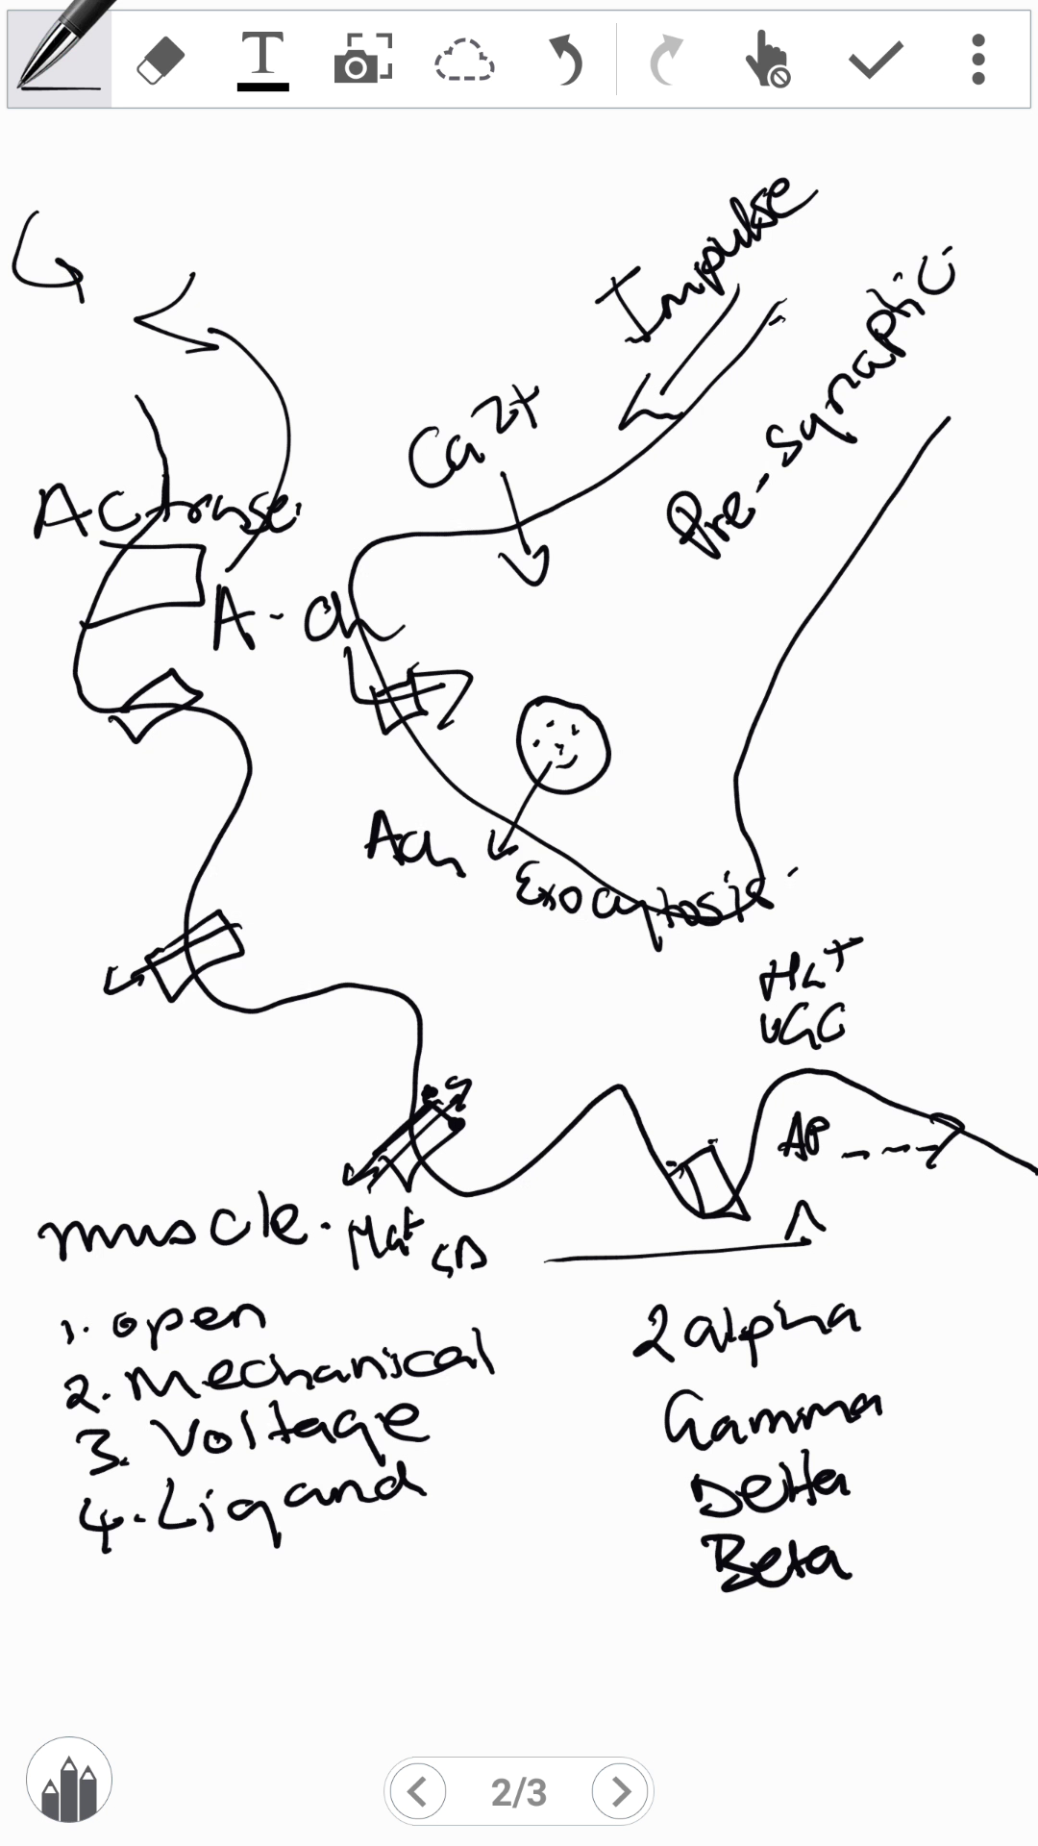
mouse_move(76, 275)
left_mouse_down()
mouse_move(119, 231)
mouse_move(182, 226)
mouse_move(48, 197)
mouse_move(5, 231)
left_mouse_up()
left_click_drag(37, 339, 197, 190)
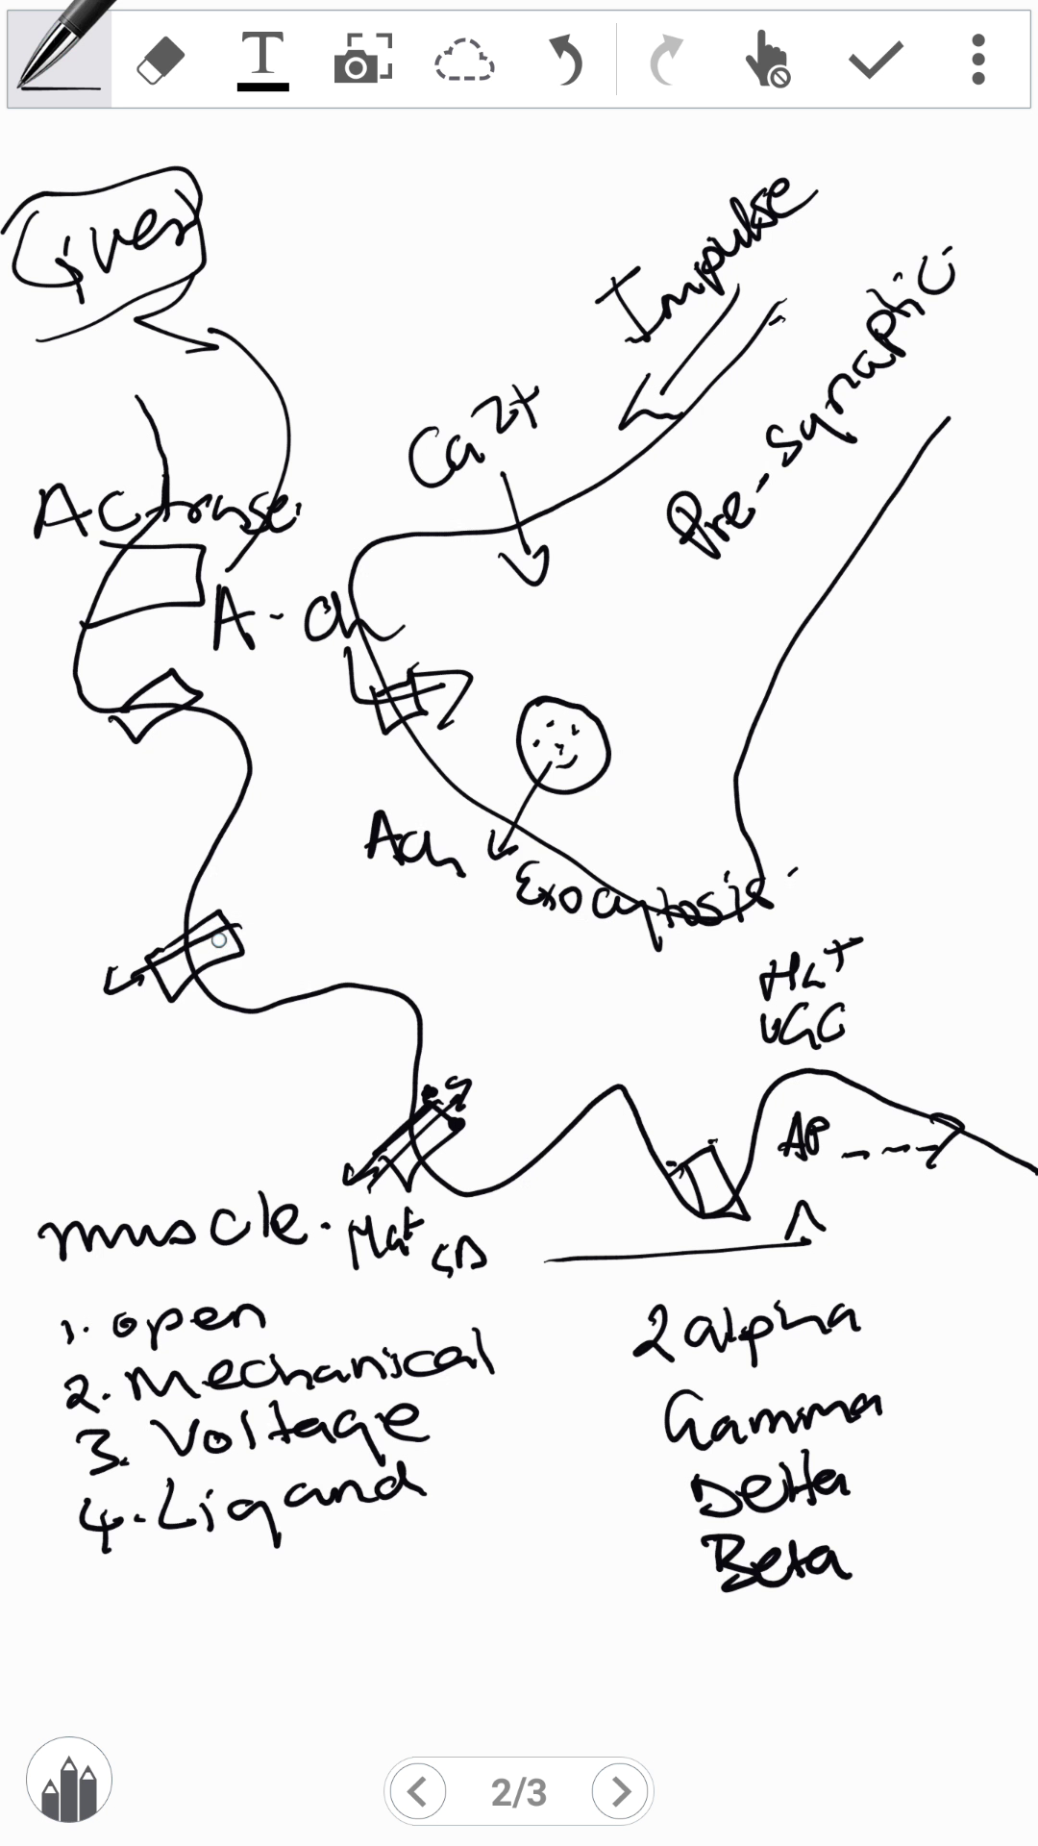
Mark the left receptor box and strike a diagonal across the muscle membrane
left_click_drag(204, 901, 225, 956)
left_click_drag(216, 919, 231, 930)
mouse_move(353, 958)
left_mouse_down()
mouse_move(265, 1056)
mouse_move(286, 1017)
mouse_move(261, 1048)
mouse_move(294, 1035)
mouse_move(273, 1050)
left_mouse_up()
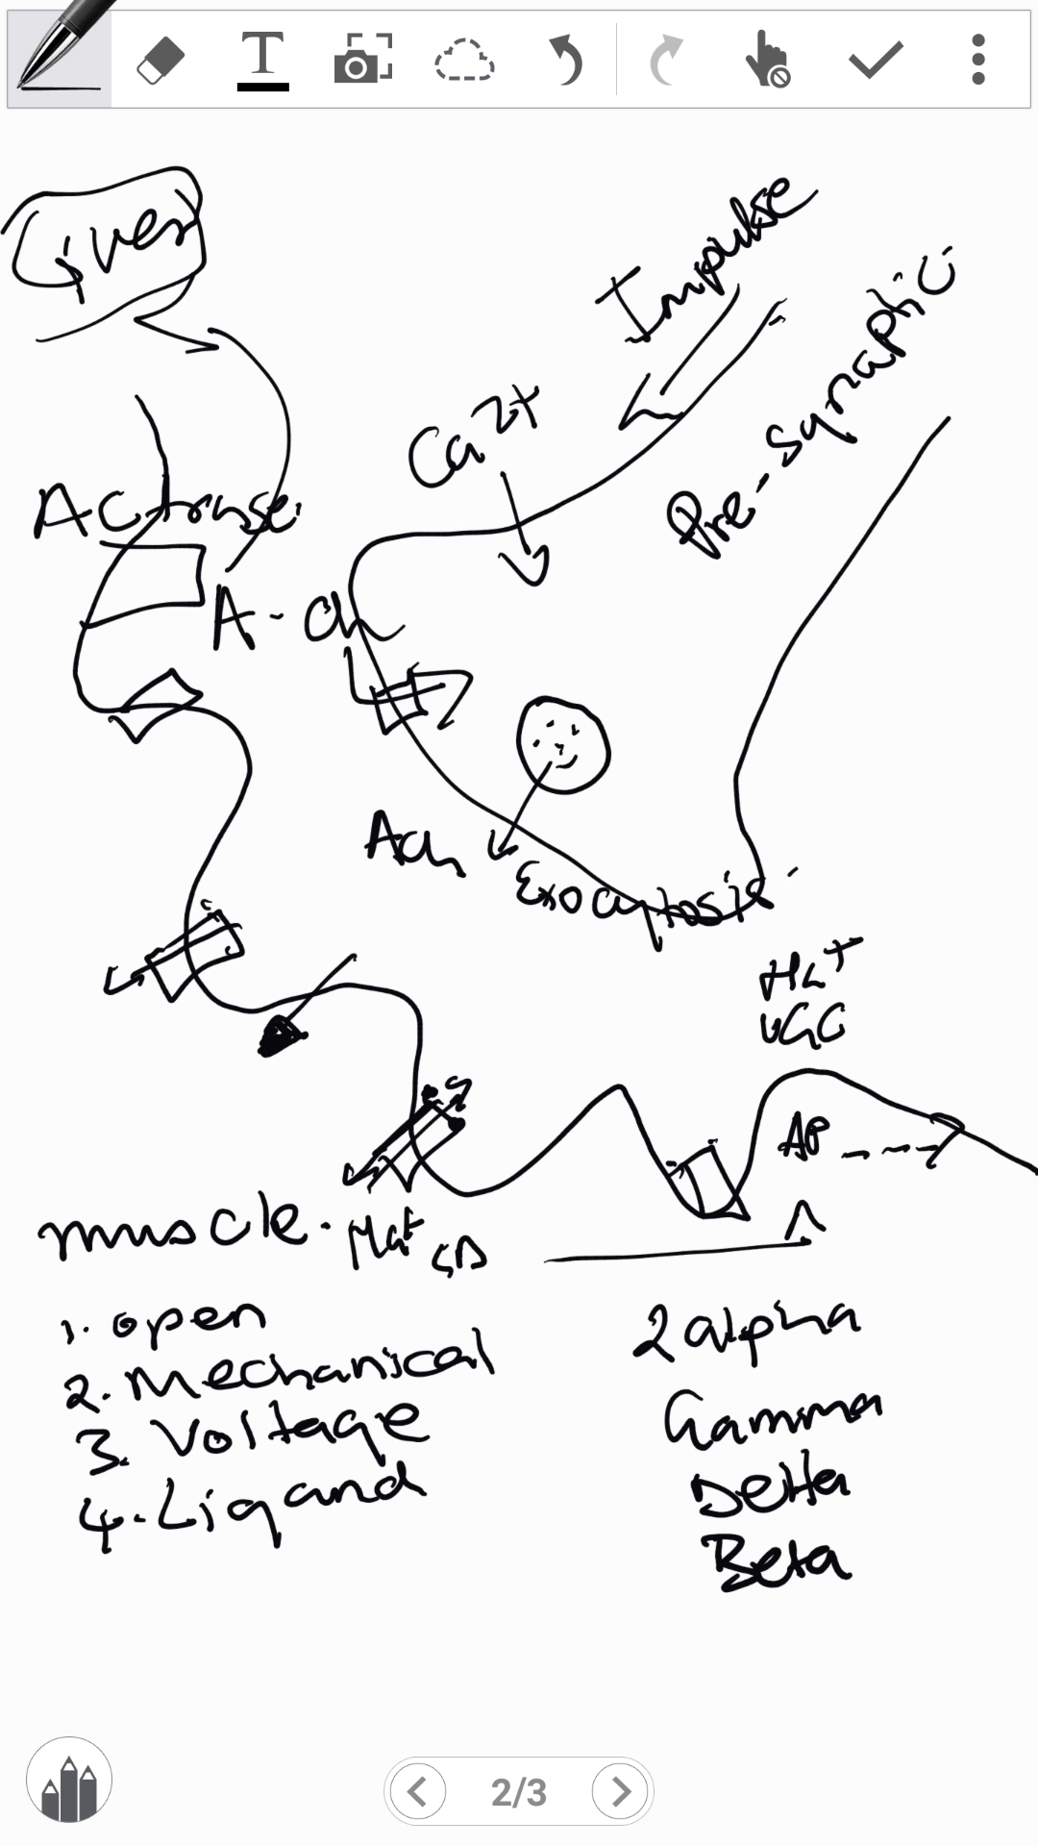
Write 'Myasthenia Gravis.' beneath the channel-type list
mouse_move(137, 1624)
left_mouse_down()
mouse_move(192, 1603)
mouse_move(271, 1636)
mouse_move(356, 1577)
mouse_move(383, 1598)
mouse_move(456, 1585)
mouse_move(527, 1598)
mouse_move(573, 1565)
mouse_move(605, 1584)
left_mouse_up()
mouse_move(403, 1603)
left_mouse_down()
mouse_move(398, 1652)
mouse_move(479, 1650)
mouse_move(543, 1625)
mouse_move(550, 1644)
left_mouse_up()
mouse_move(571, 1616)
left_mouse_down()
mouse_move(575, 1642)
mouse_move(556, 1648)
left_mouse_up()
left_click(608, 1619)
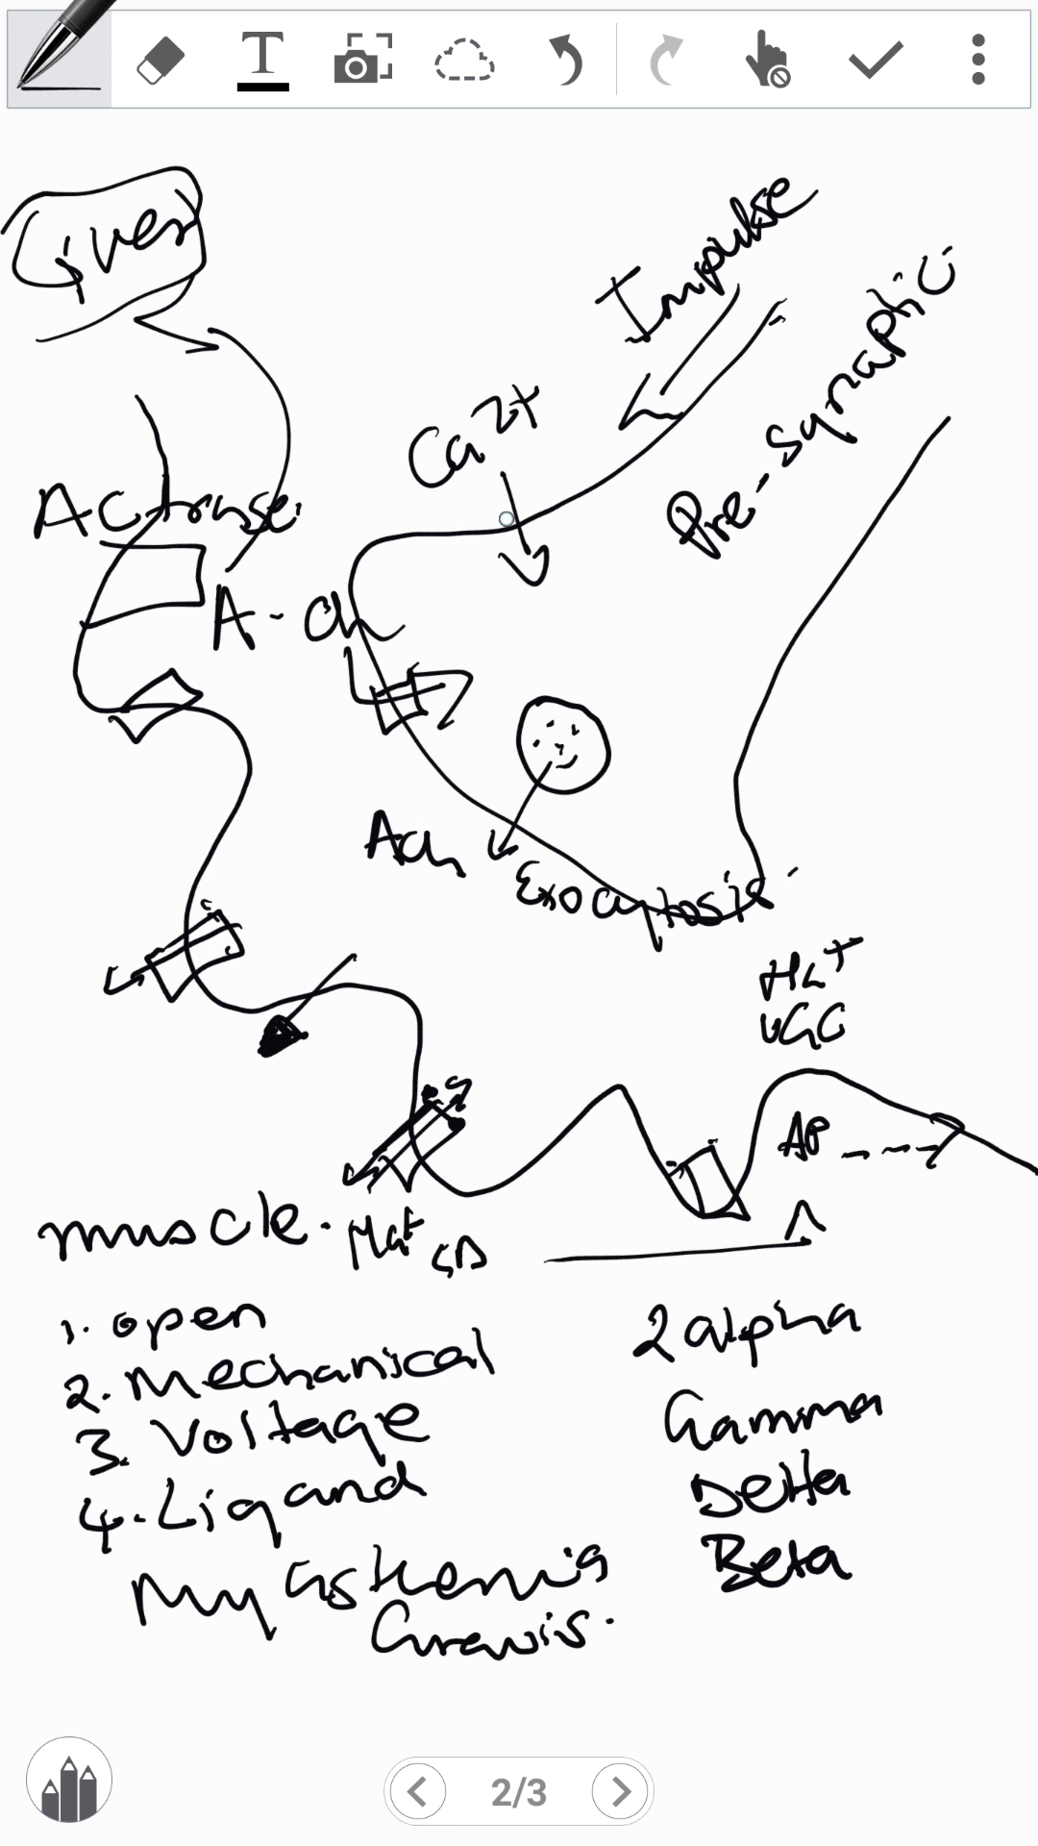
Draw a crossed channel at the Ca2+ arrow tip and write 'CGS' beneath Beta
left_click_drag(527, 509, 491, 543)
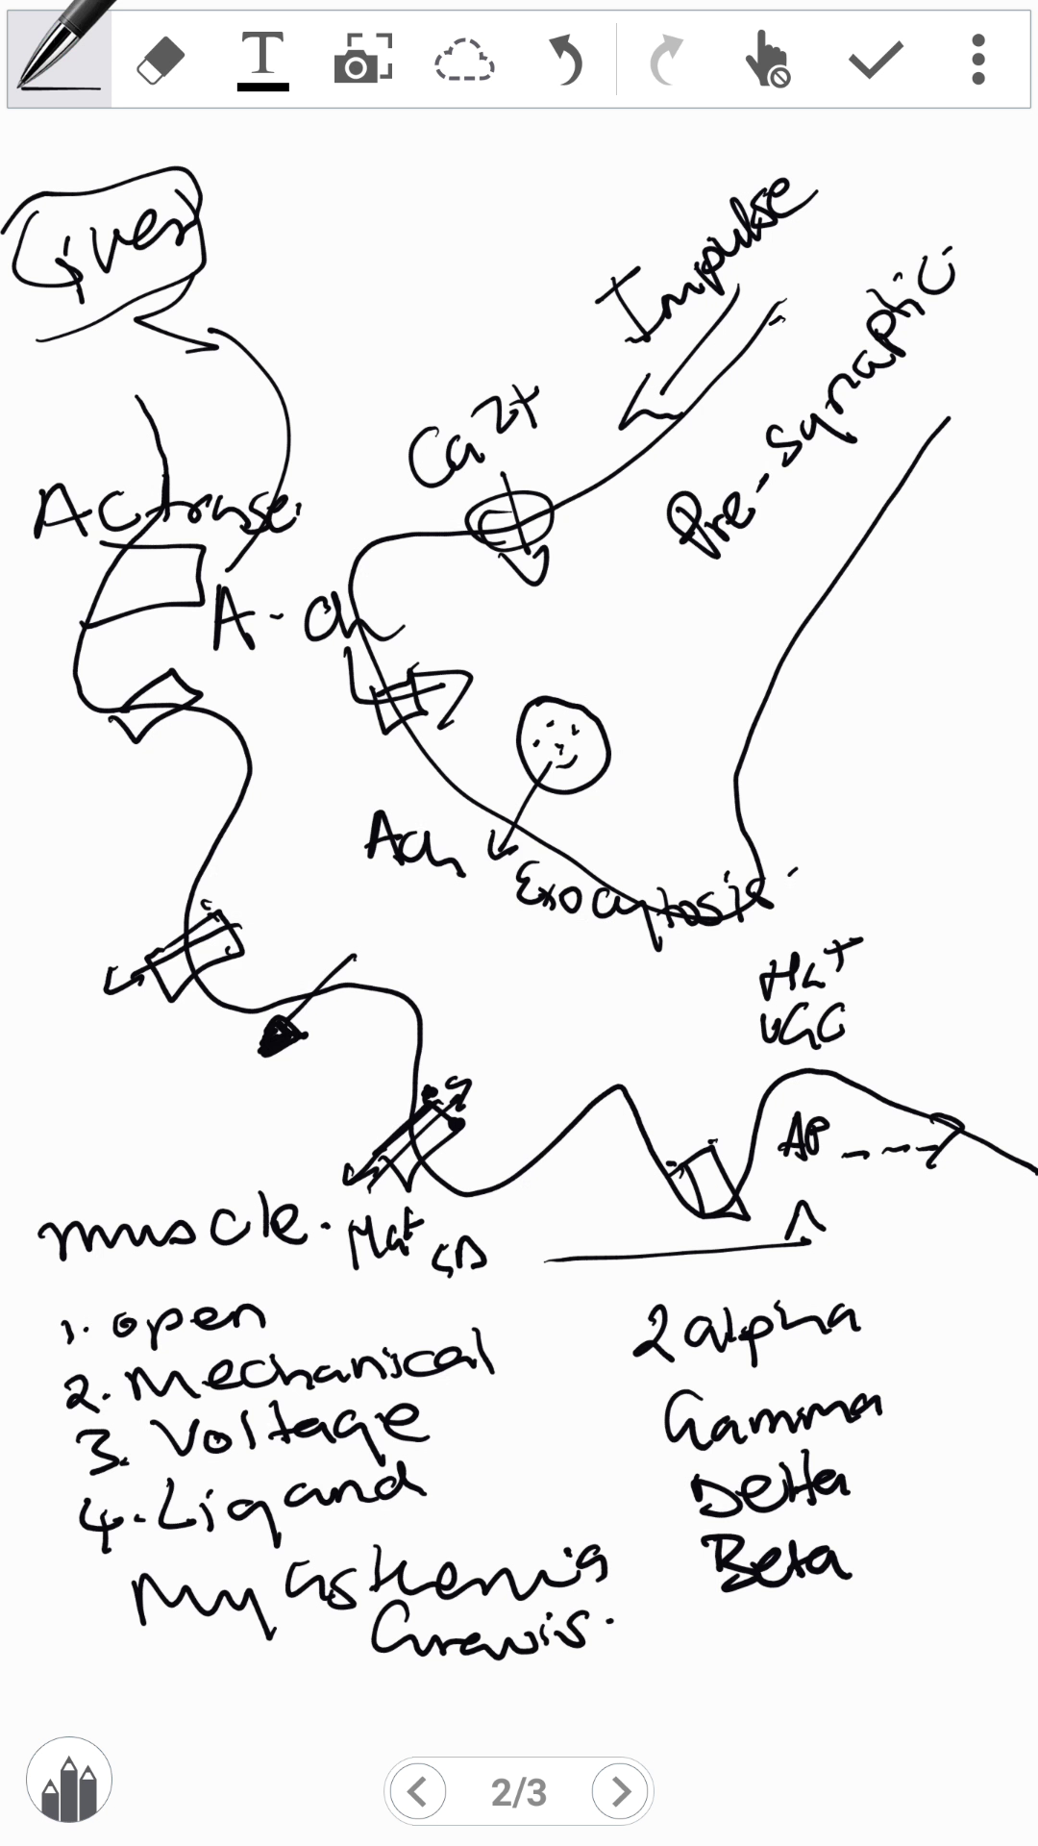
mouse_move(756, 1619)
left_mouse_down()
mouse_move(732, 1663)
mouse_move(796, 1653)
mouse_move(790, 1640)
left_mouse_up()
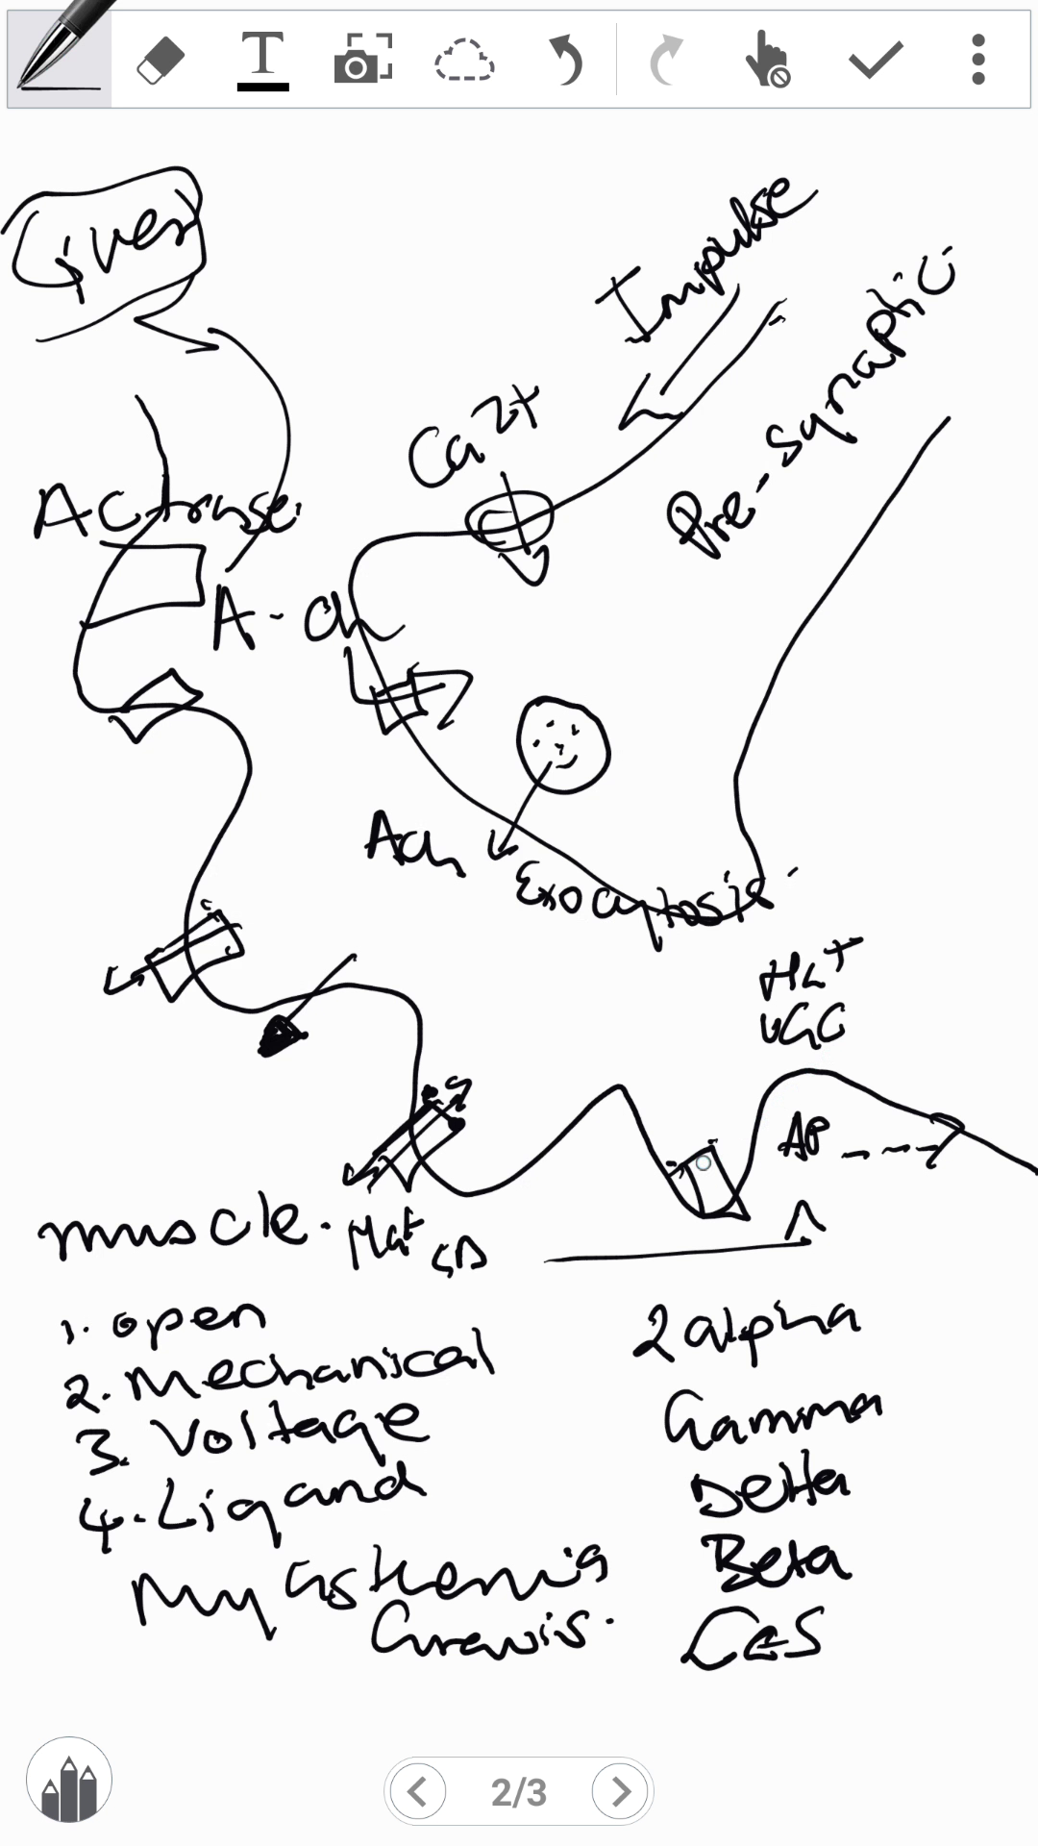
Retrace the right receptor box and handwrite 'Nicotinic' beside the presynaptic terminal
mouse_move(717, 1154)
left_mouse_down()
mouse_move(699, 1149)
mouse_move(694, 1203)
mouse_move(740, 1194)
mouse_move(735, 1182)
left_mouse_up()
mouse_move(804, 742)
left_mouse_down()
mouse_move(806, 760)
mouse_move(837, 740)
mouse_move(890, 759)
mouse_move(990, 683)
mouse_move(1003, 707)
left_mouse_up()
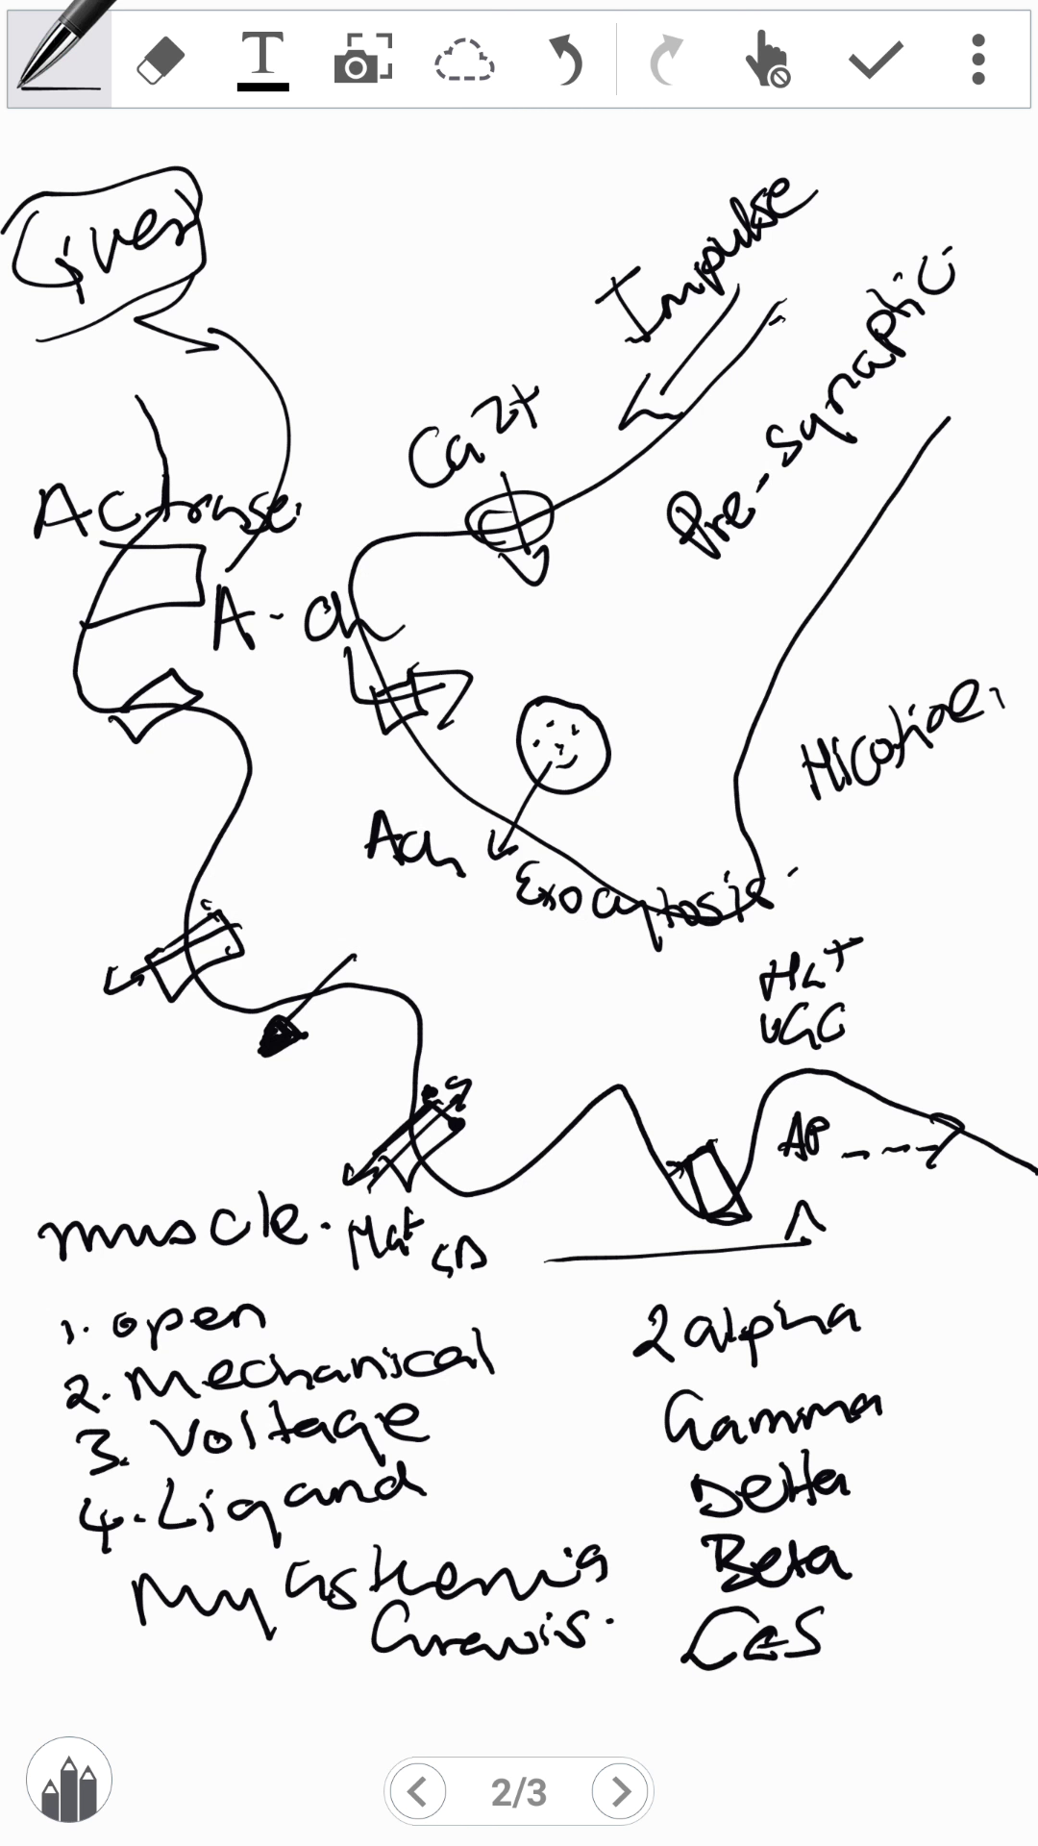